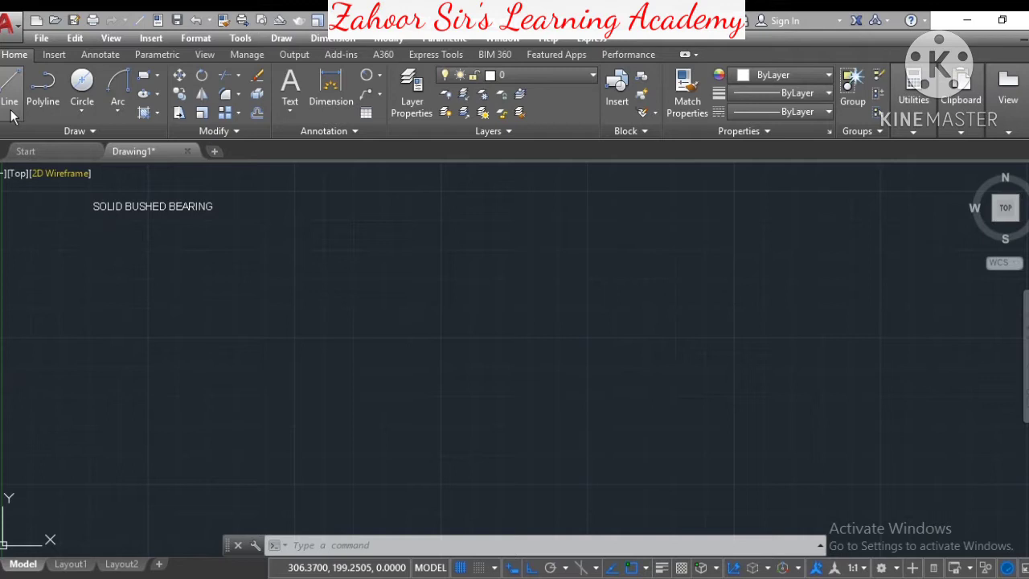
- Draw the bearing base as a 180 by 20 rectangle from connected lines, below the SOLID BUSHED BEARING title
{"action": "left_click", "coordinate": [9, 96]}
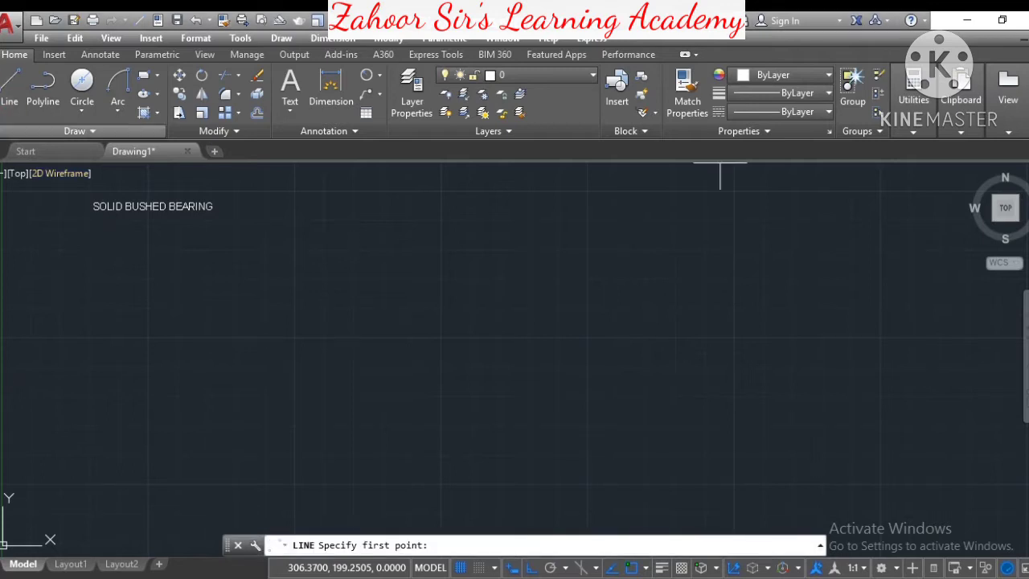
{"action": "left_click", "coordinate": [148, 453]}
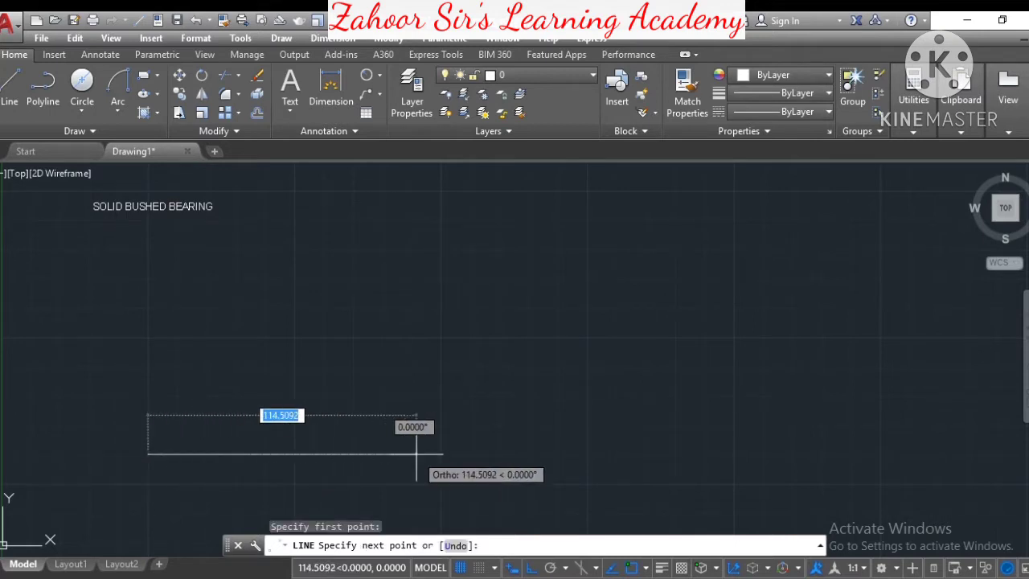
{"action": "type", "text": "1"}
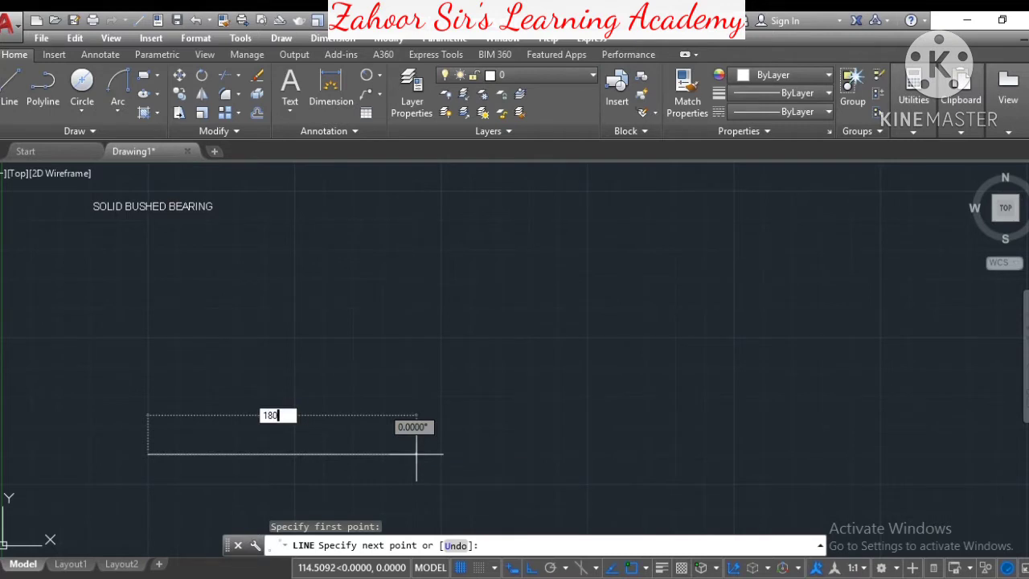
{"action": "type", "text": "80"}
{"action": "key", "text": "Return"}
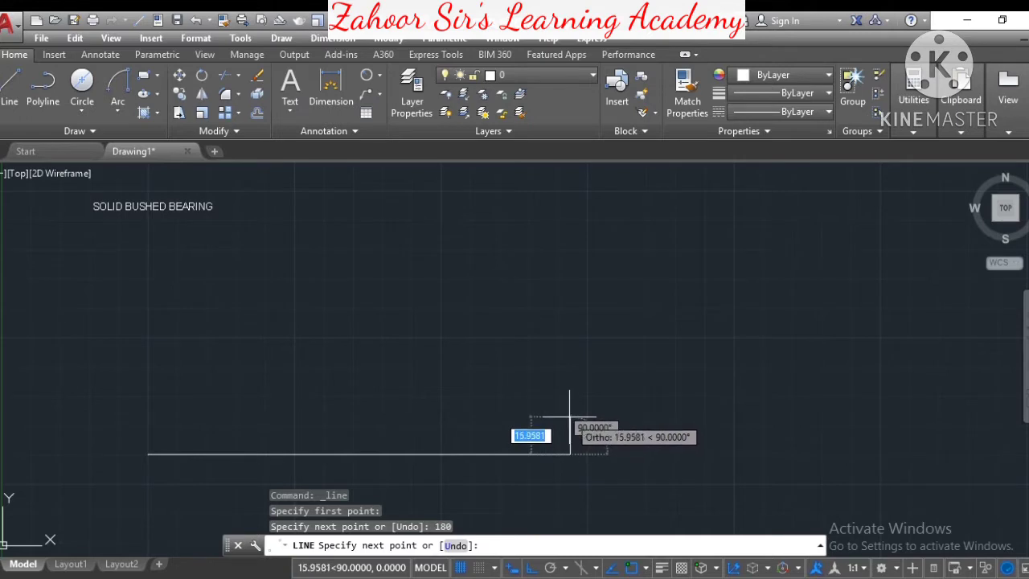
{"action": "type", "text": "20"}
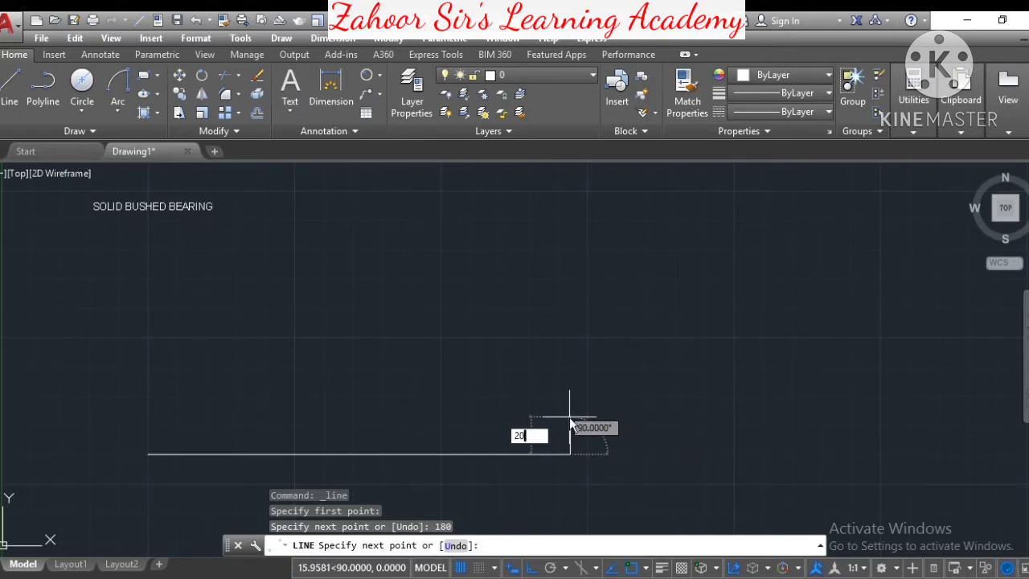
{"action": "key", "text": "Return"}
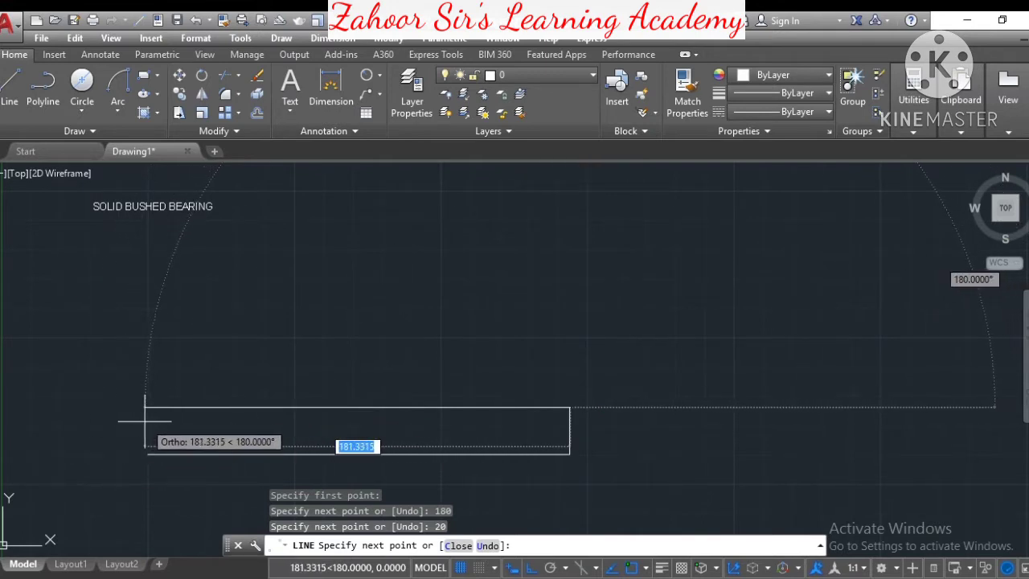
{"action": "type", "text": "1"}
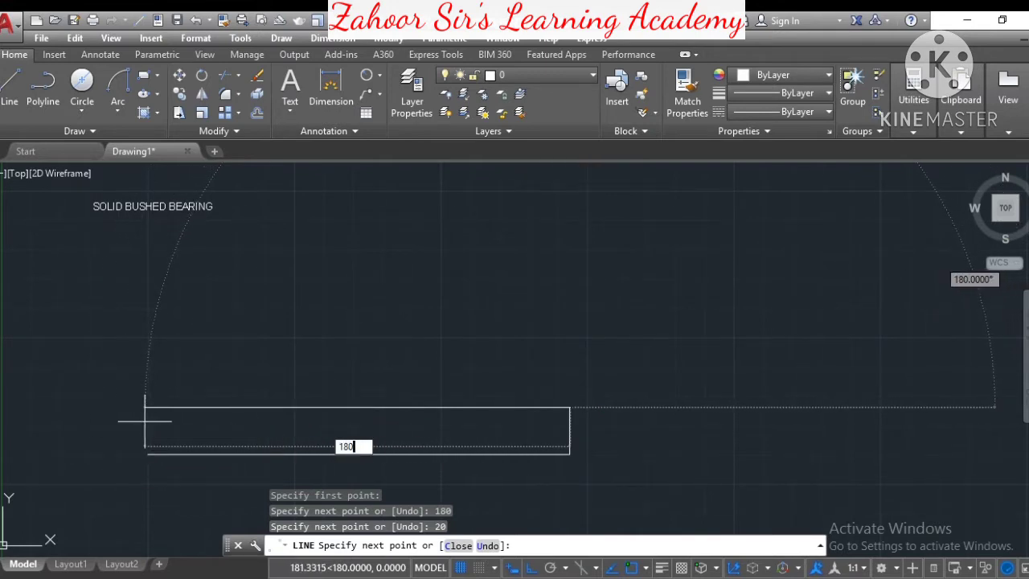
{"action": "type", "text": "80"}
{"action": "key", "text": "Return"}
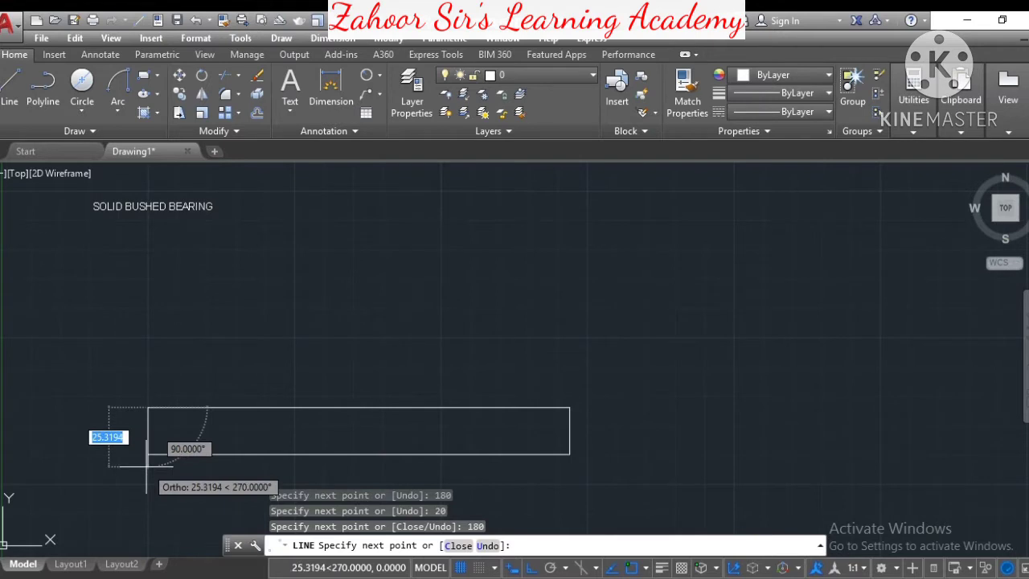
{"action": "type", "text": "20"}
{"action": "key", "text": "Return"}
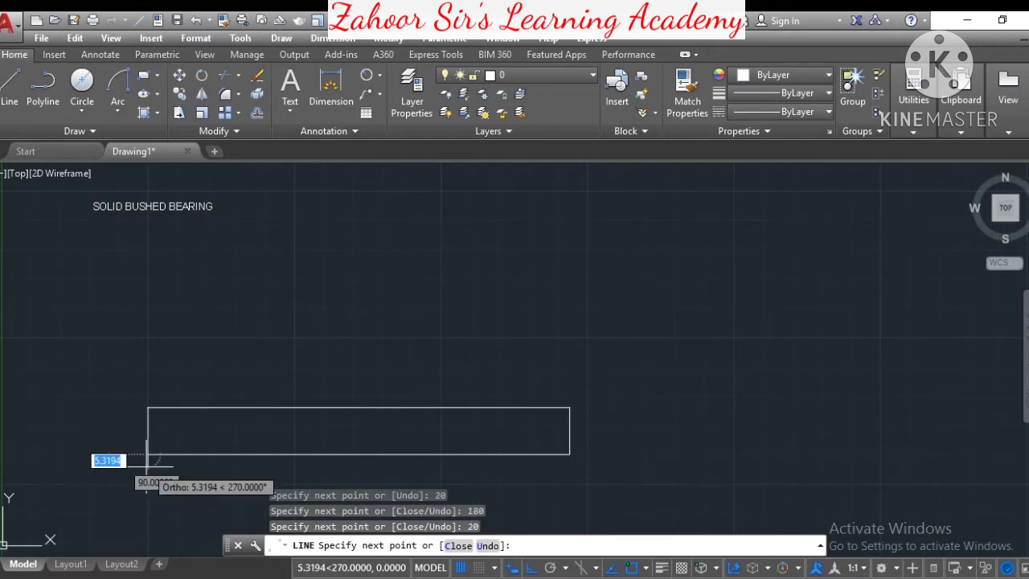
{"action": "key", "text": "Escape"}
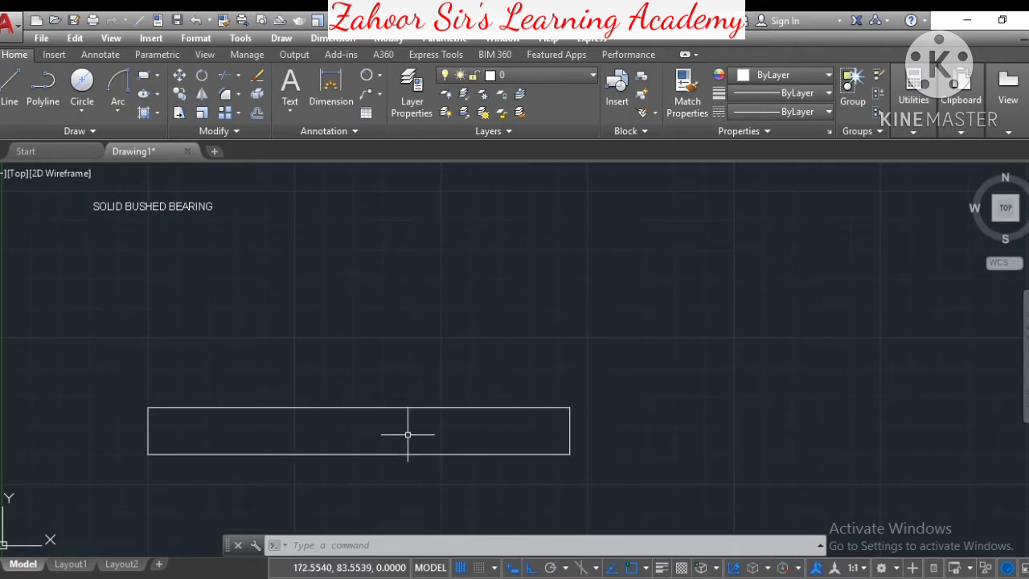
- Offset the base rectangle's right edge 90 inward to mark its vertical centre line
{"action": "left_click", "coordinate": [256, 113]}
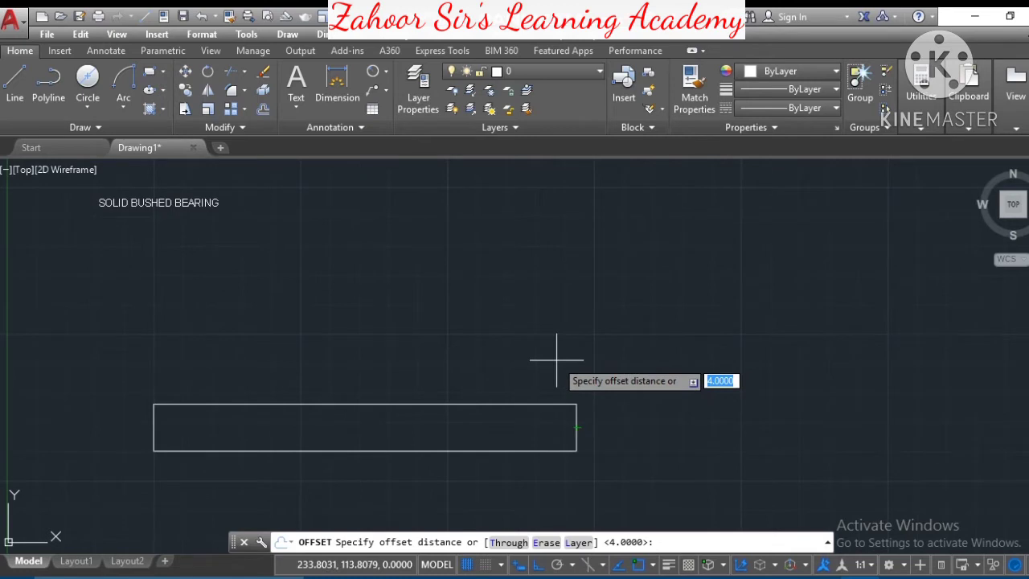
{"action": "type", "text": "90"}
{"action": "key", "text": "Return"}
{"action": "left_click", "coordinate": [576, 418]}
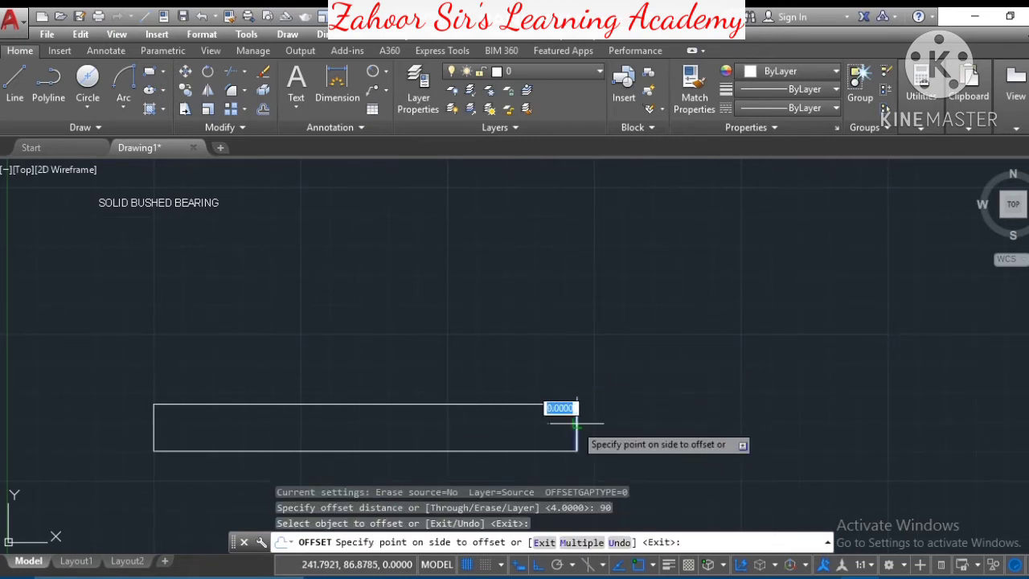
{"action": "left_click", "coordinate": [359, 378]}
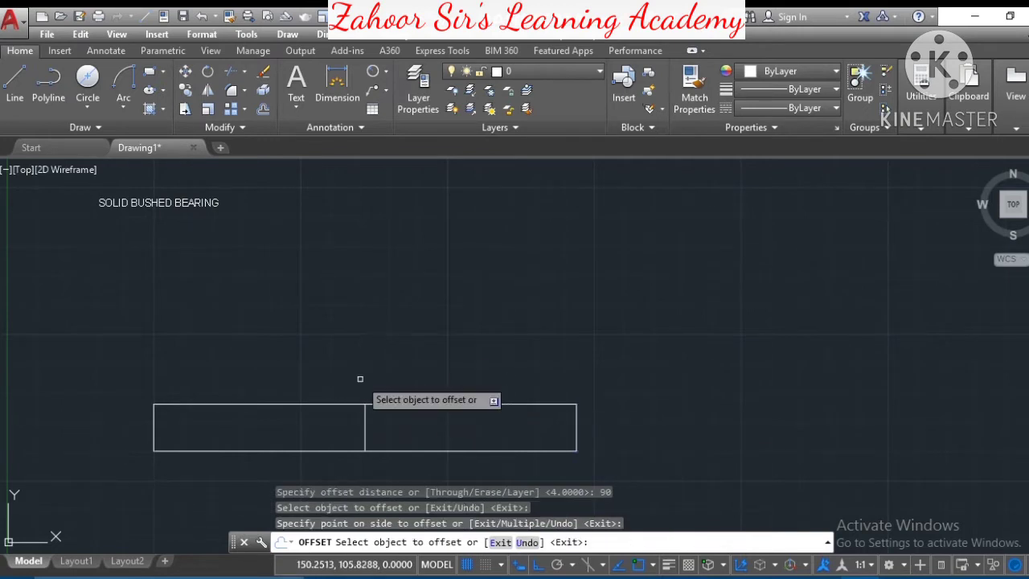
{"action": "key", "text": "Escape"}
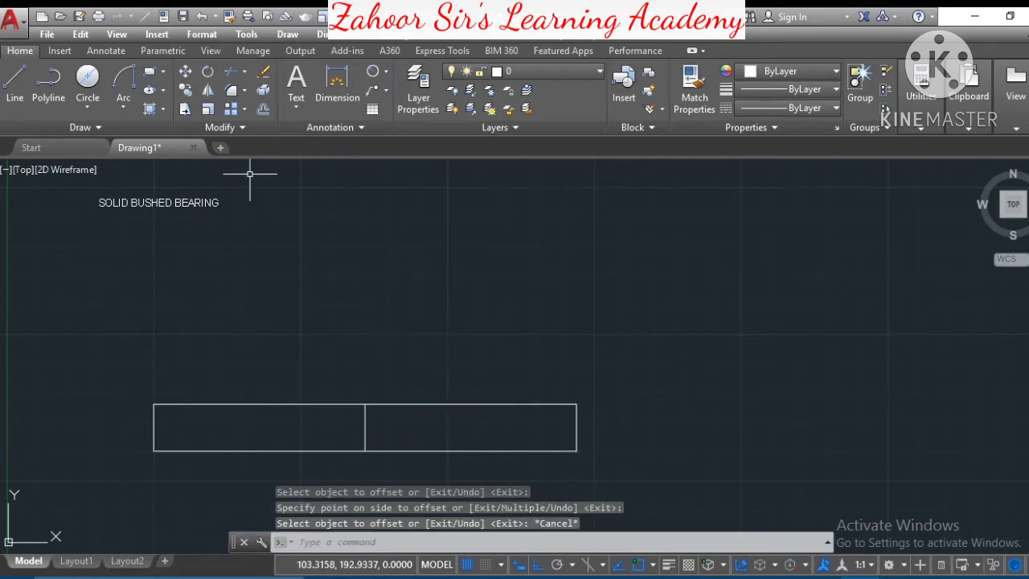
- Draw a vertical line straight up from the centre line's upper end on the base, well above the rectangle
{"action": "left_click", "coordinate": [15, 85]}
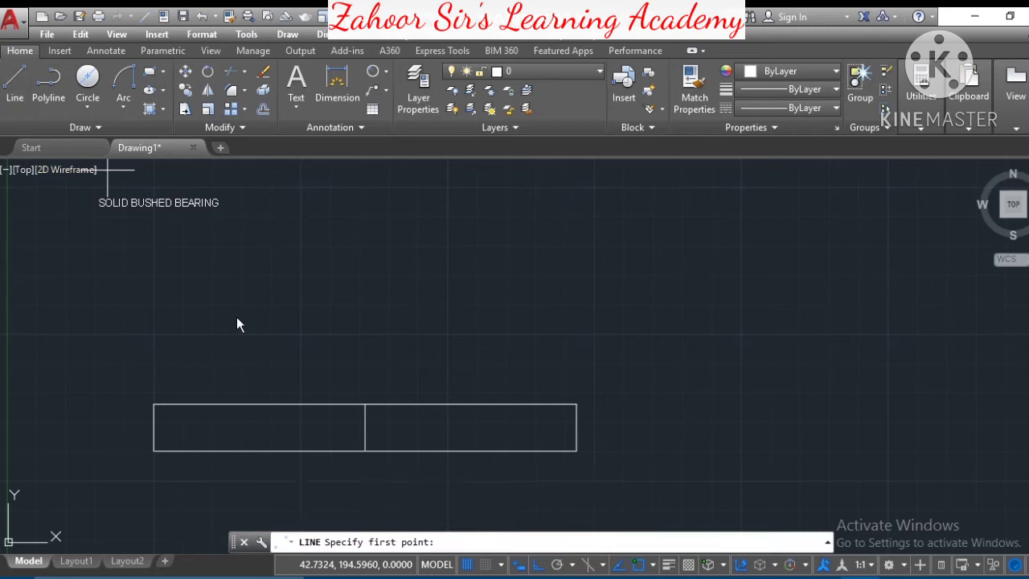
{"action": "left_click", "coordinate": [365, 404]}
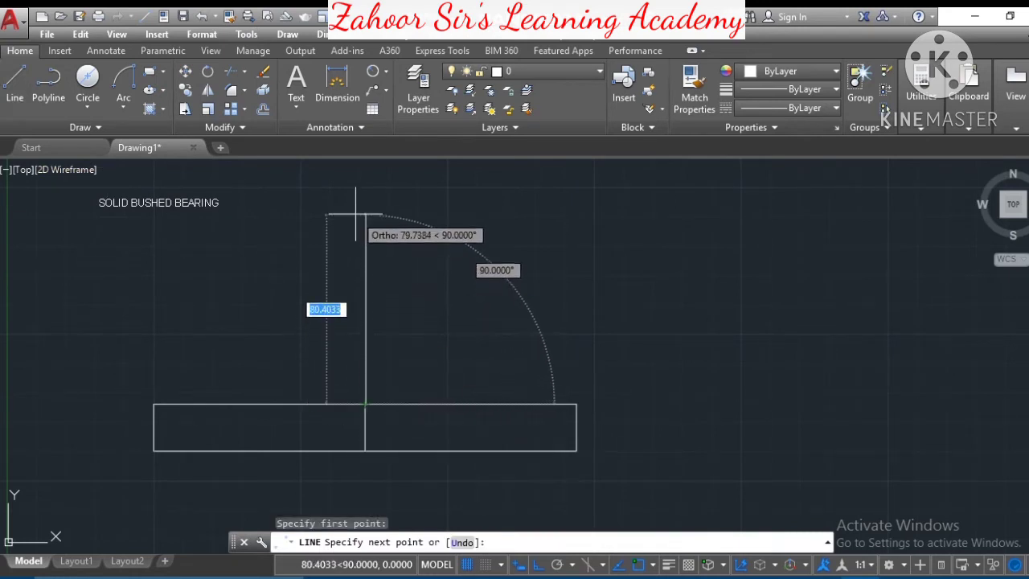
{"action": "left_click", "coordinate": [365, 164]}
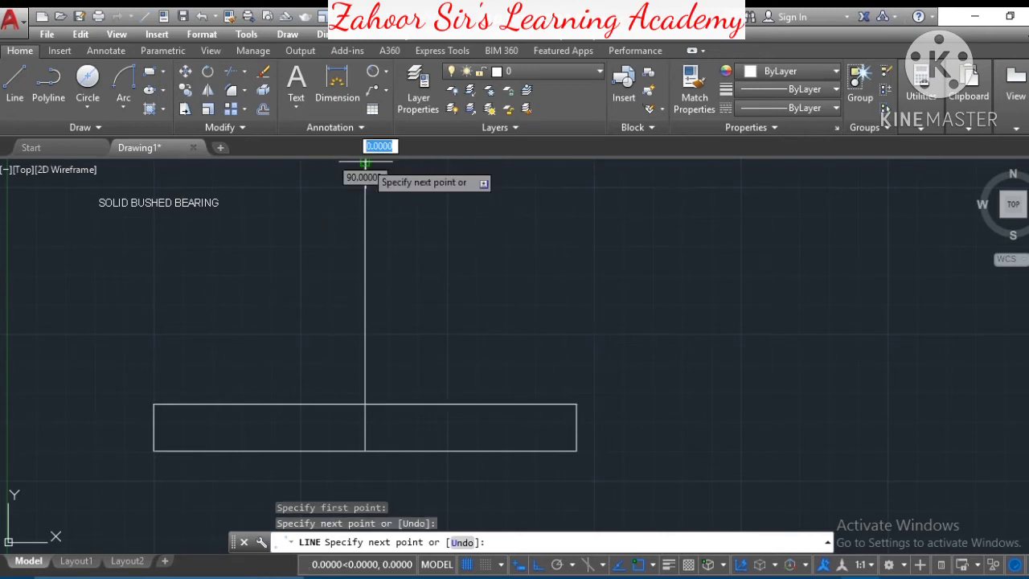
{"action": "key", "text": "Escape"}
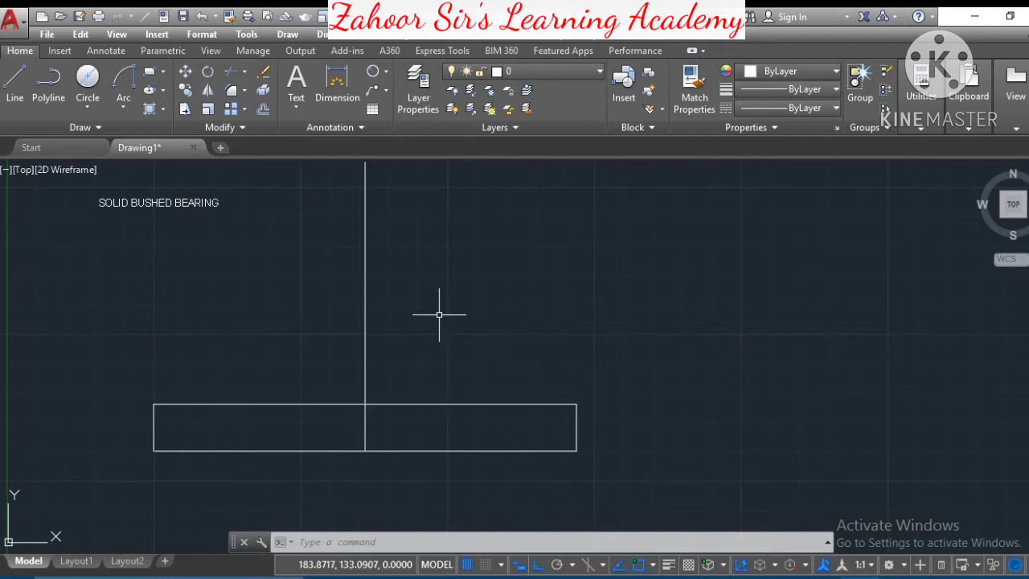
- Offset the base rectangle's top edge 35 upward to create the horizontal centre line
{"action": "left_click", "coordinate": [263, 110]}
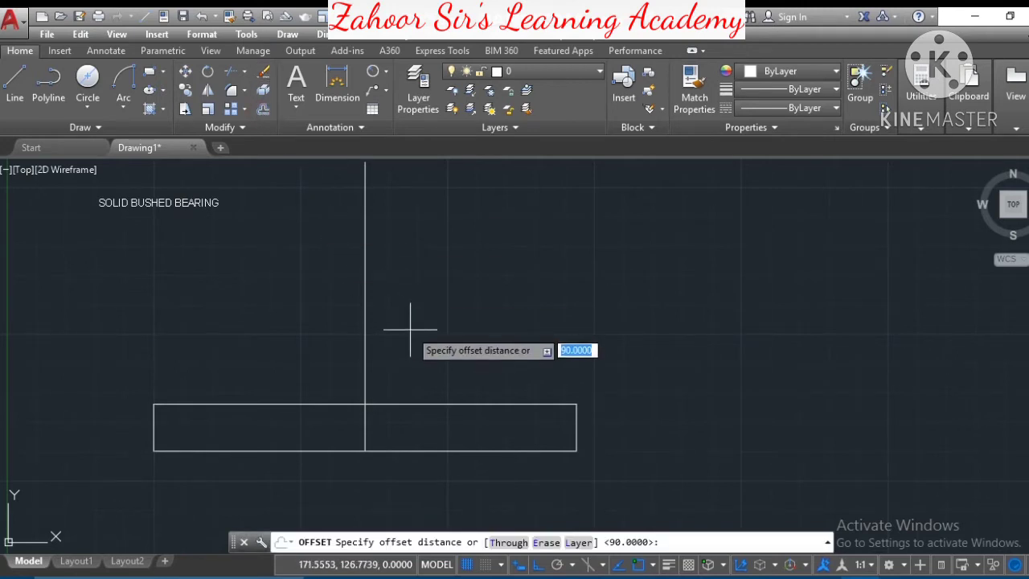
{"action": "type", "text": "35"}
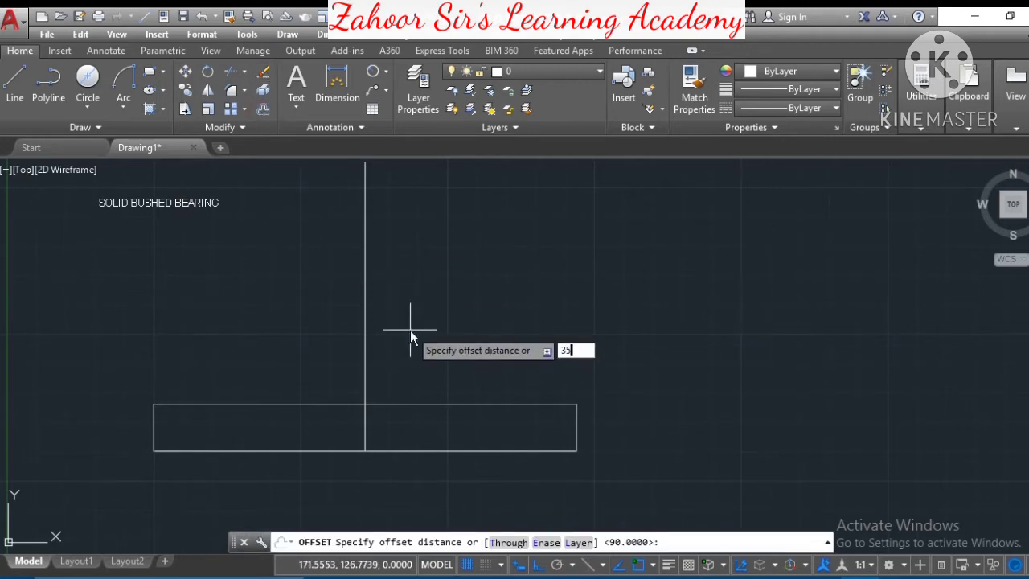
{"action": "key", "text": "Return"}
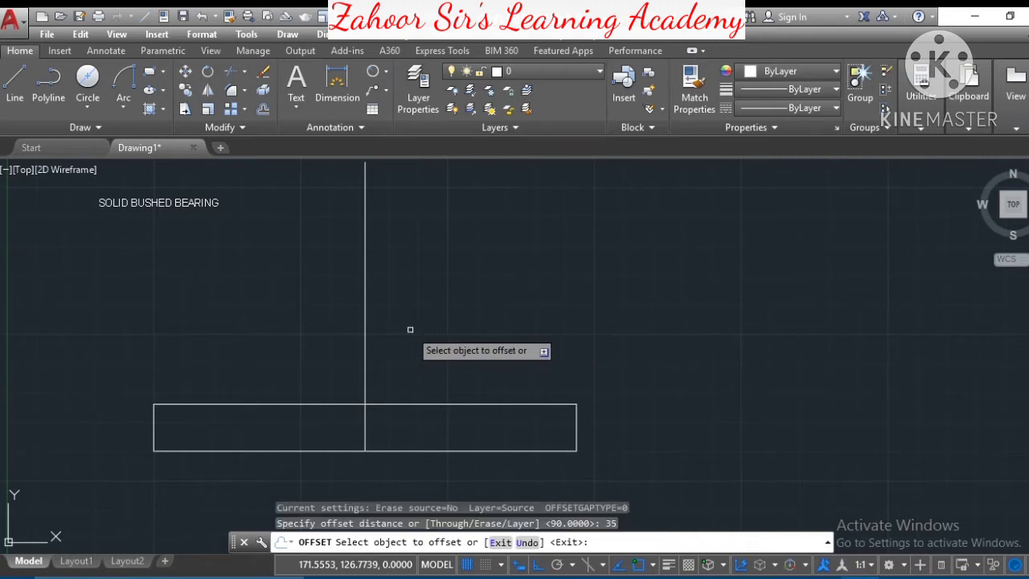
{"action": "left_click", "coordinate": [423, 405]}
{"action": "left_click", "coordinate": [405, 322]}
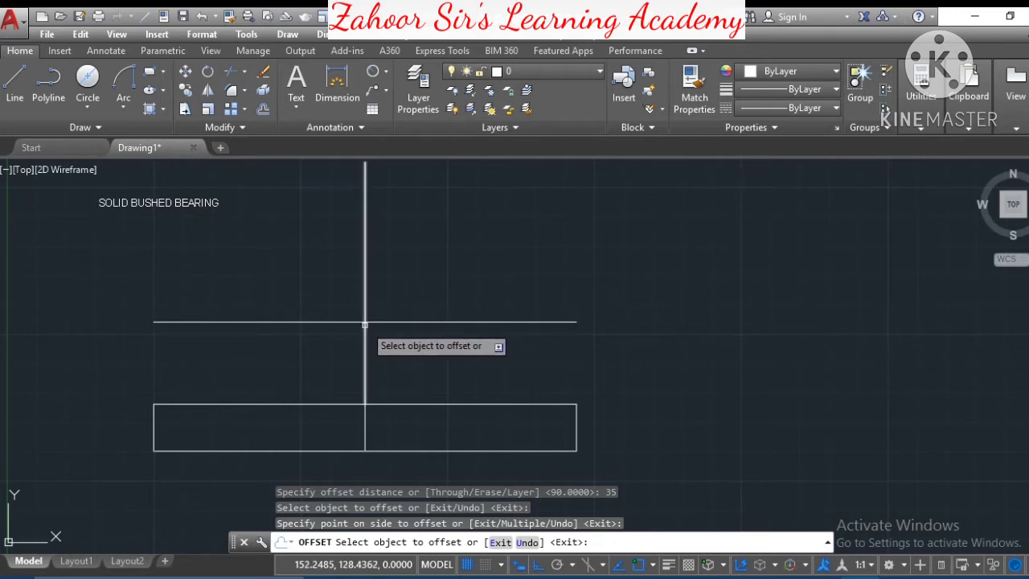
{"action": "key", "text": "Escape"}
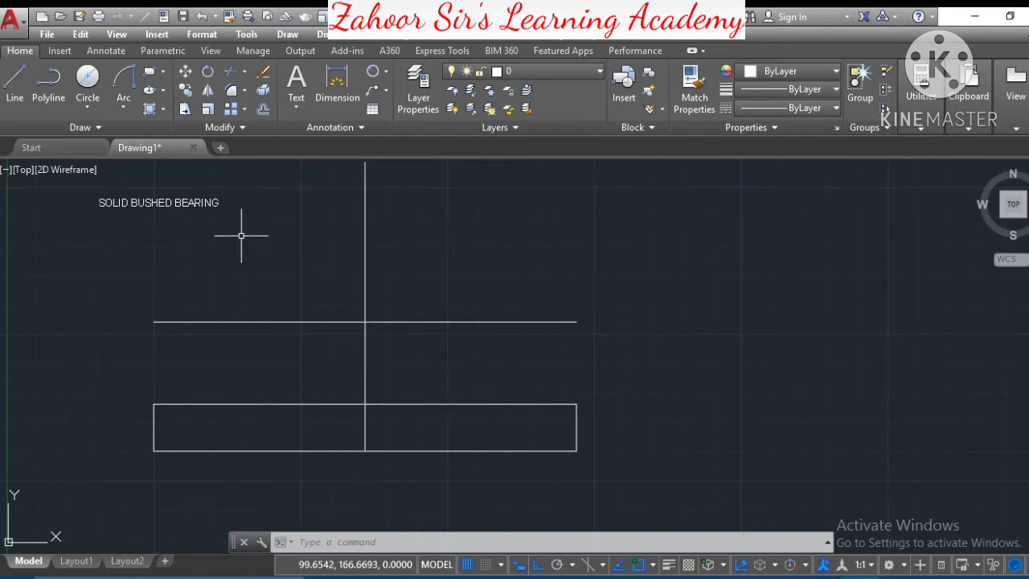
- Draw a circle of diameter 40 centred where the horizontal and vertical centre lines cross
{"action": "left_click", "coordinate": [88, 77]}
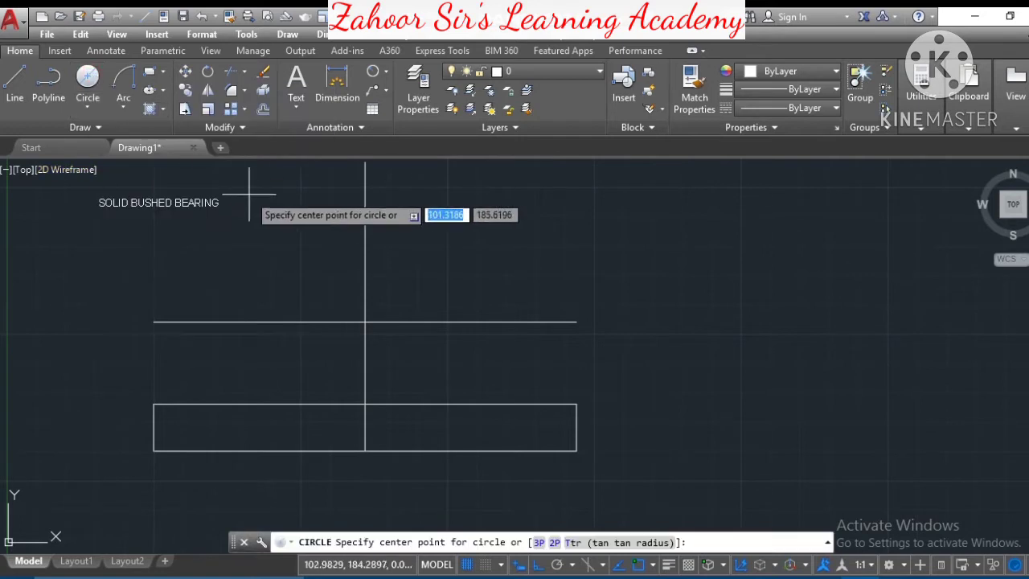
{"action": "left_click", "coordinate": [366, 322]}
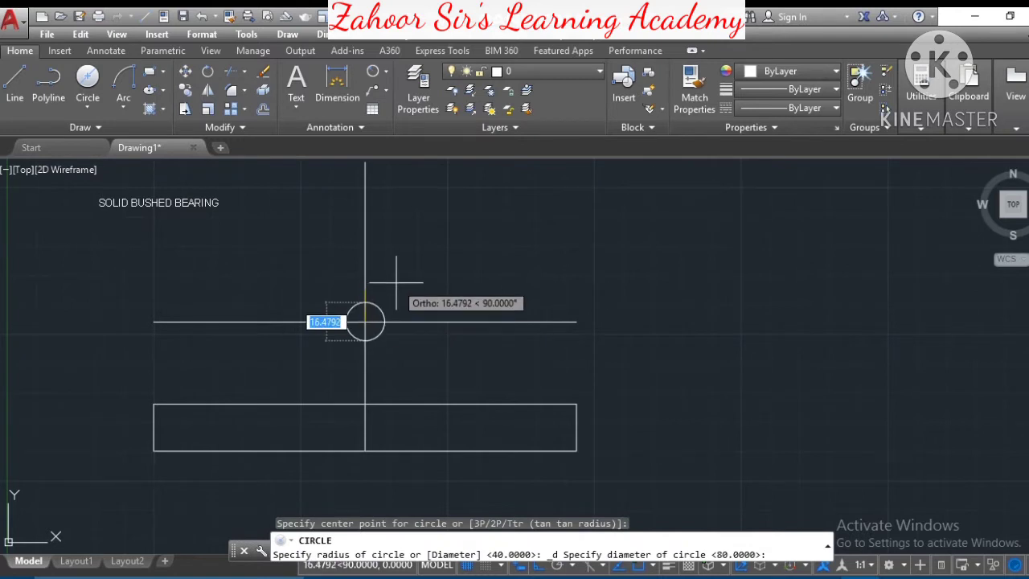
{"action": "type", "text": "4"}
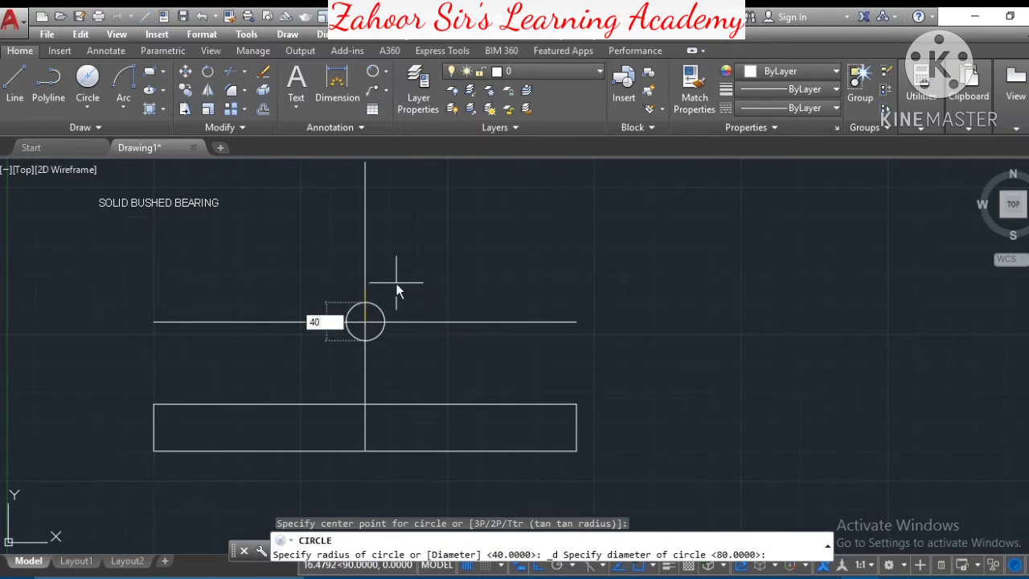
{"action": "type", "text": "0"}
{"action": "key", "text": "Return"}
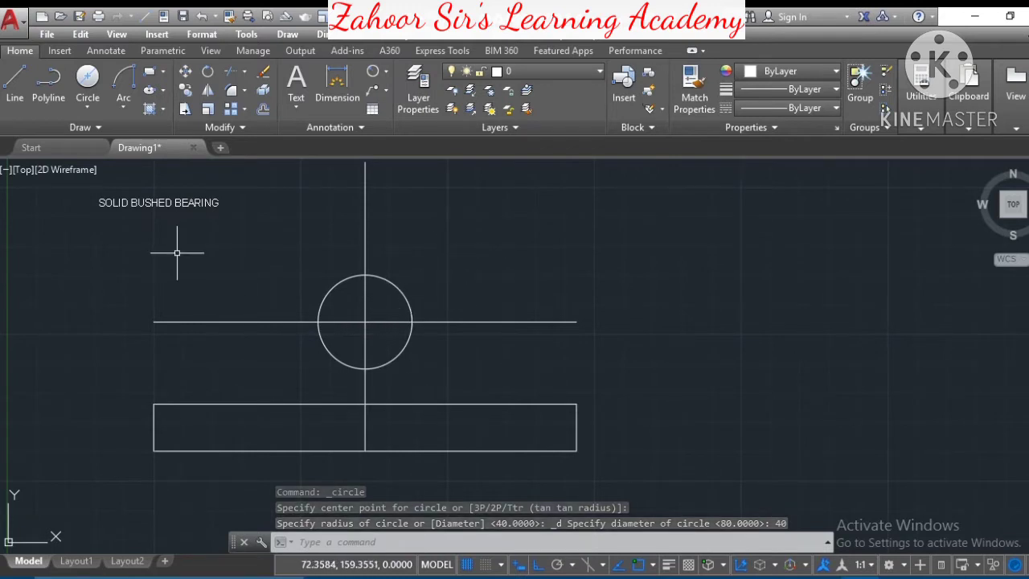
- Draw a concentric circle of diameter 50 around the 40-diameter circle
{"action": "left_click", "coordinate": [88, 78]}
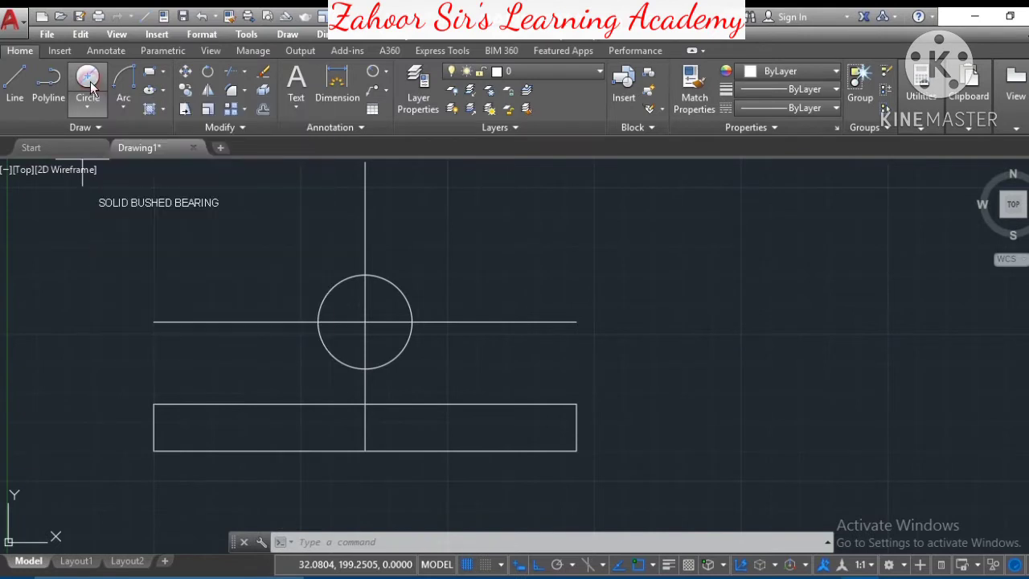
{"action": "left_click", "coordinate": [364, 323]}
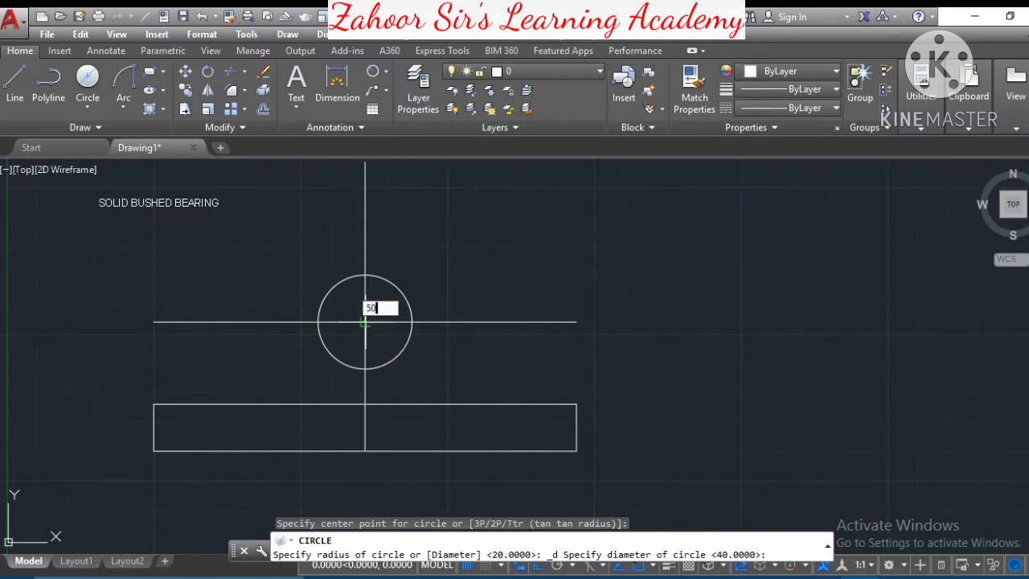
{"action": "key", "text": "Return"}
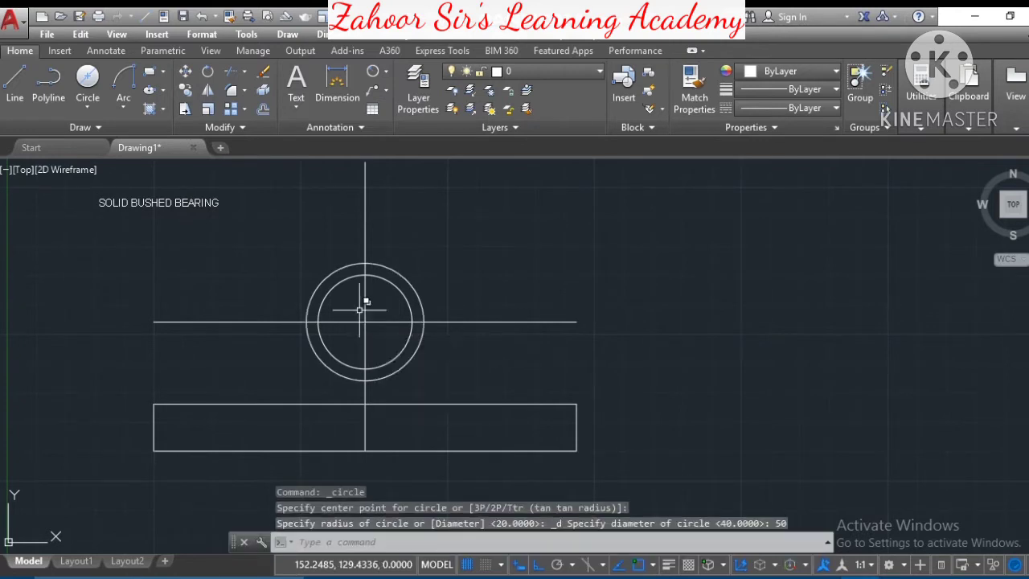
- Draw an outer concentric circle of diameter 80 at the same centre-line intersection
{"action": "left_click", "coordinate": [88, 78]}
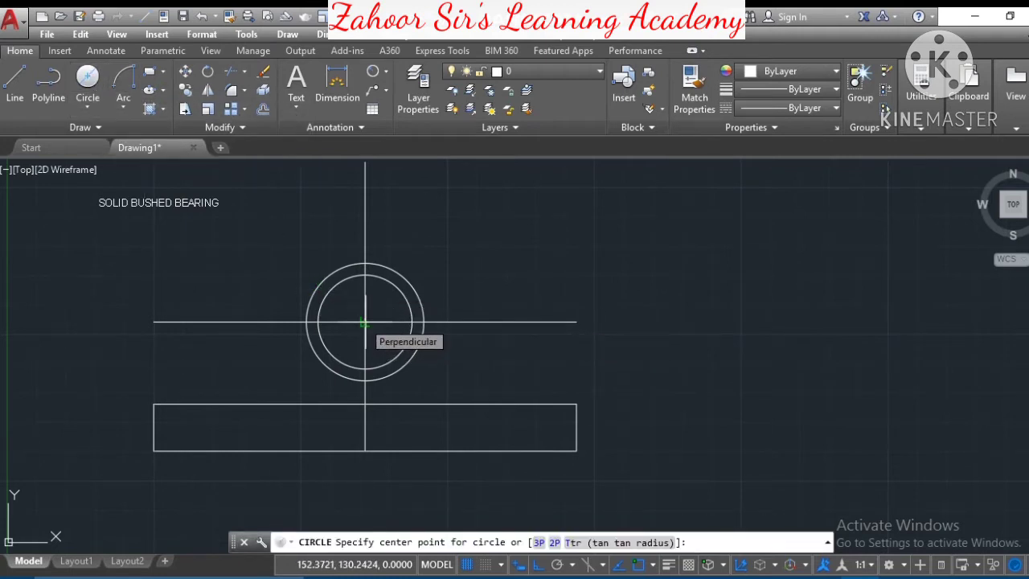
{"action": "left_click", "coordinate": [365, 322]}
{"action": "type", "text": "d"}
{"action": "key", "text": "Return"}
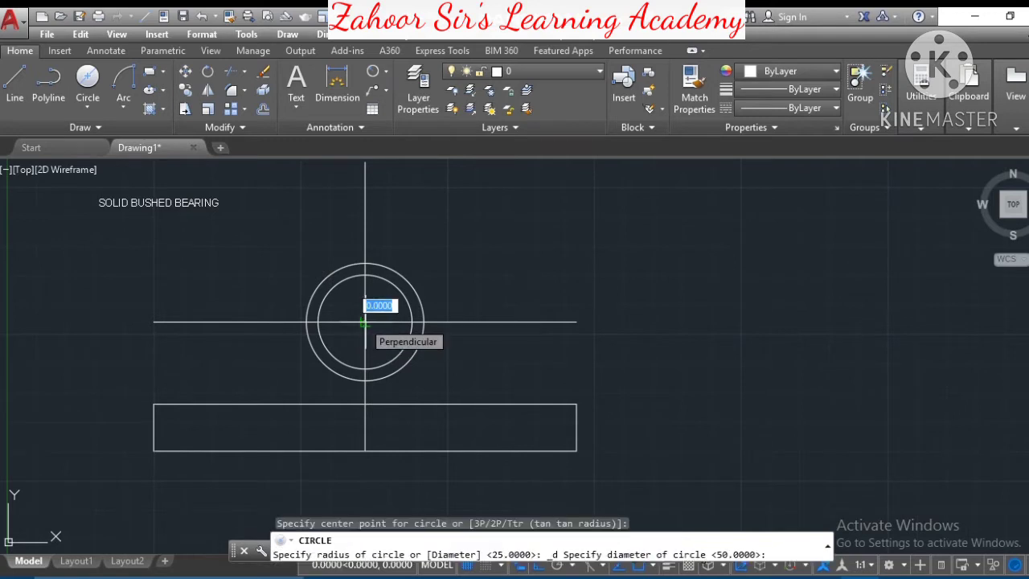
{"action": "type", "text": "80"}
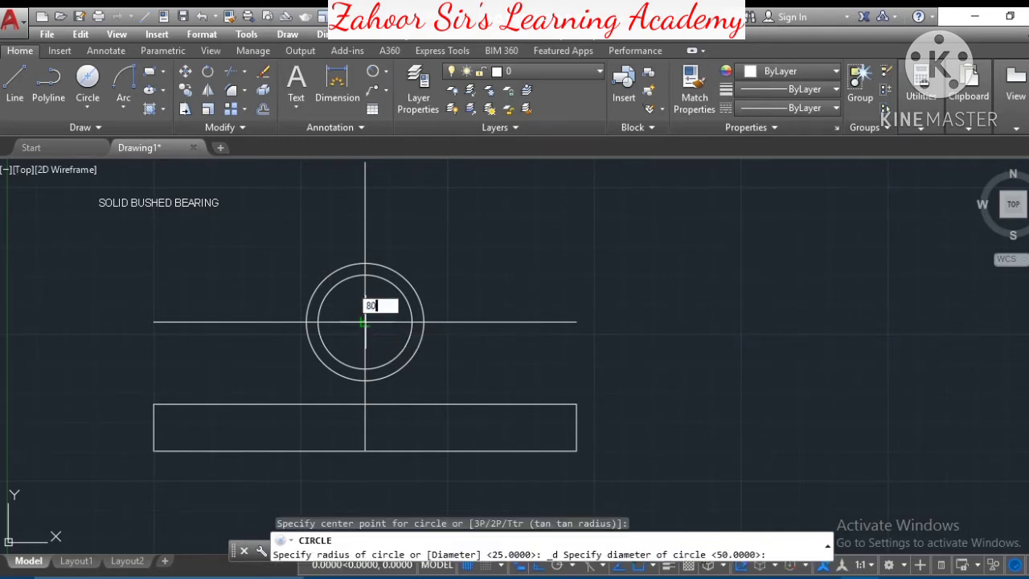
{"action": "key", "text": "Return"}
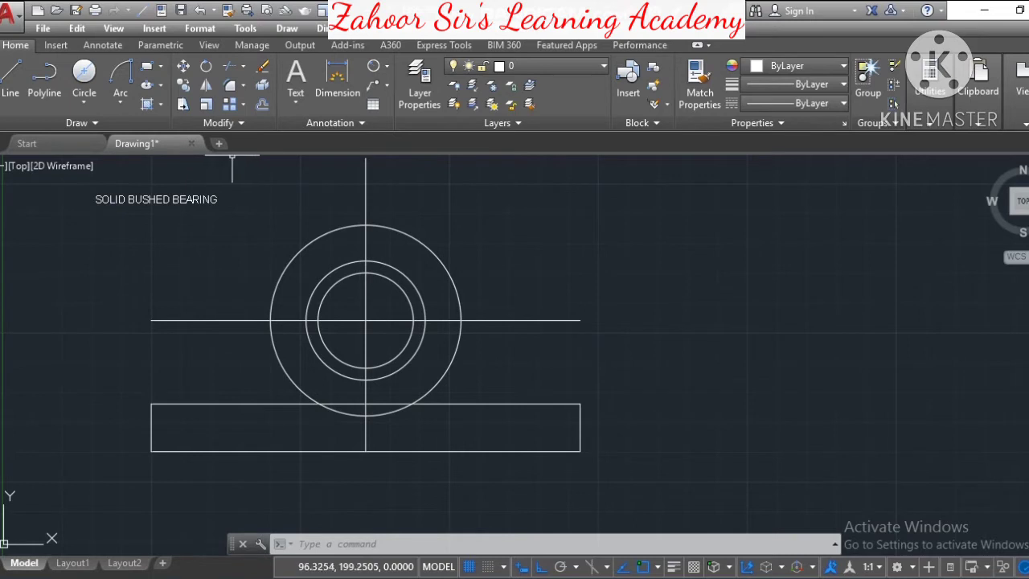
- Offset the vertical centre line above the base by 1.5 to both sides
{"action": "left_click", "coordinate": [262, 106]}
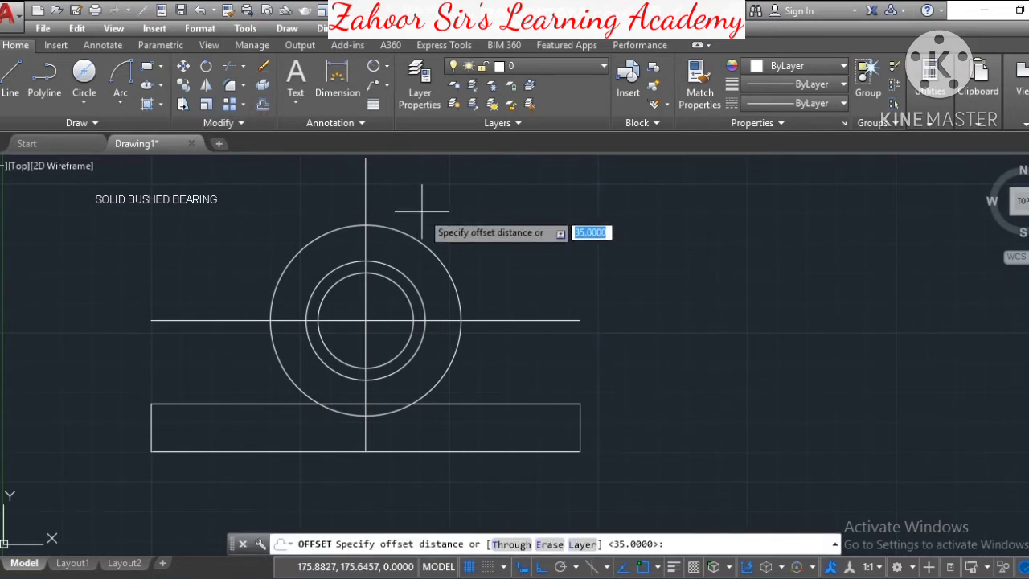
{"action": "type", "text": "1.5"}
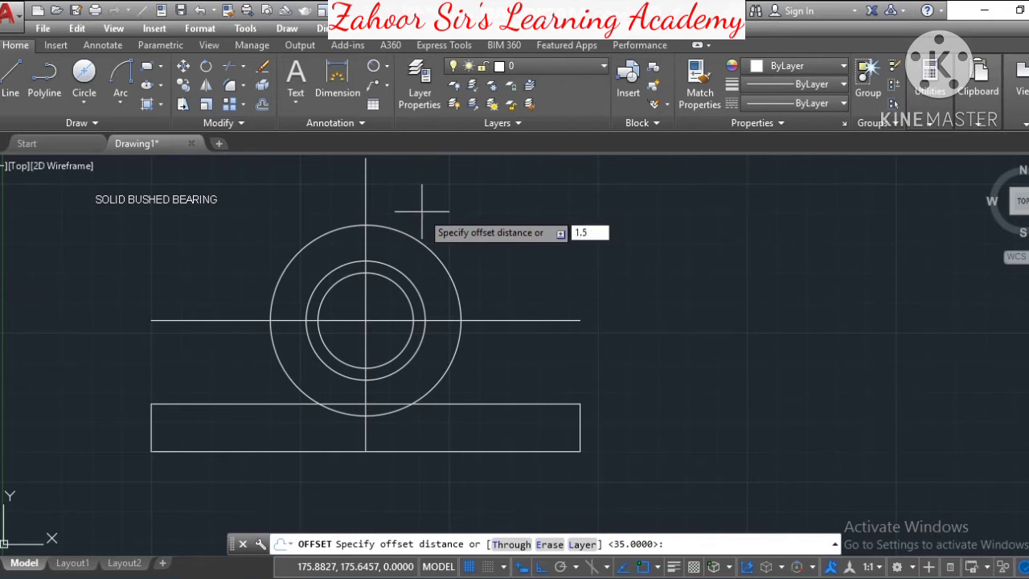
{"action": "key", "text": "Return"}
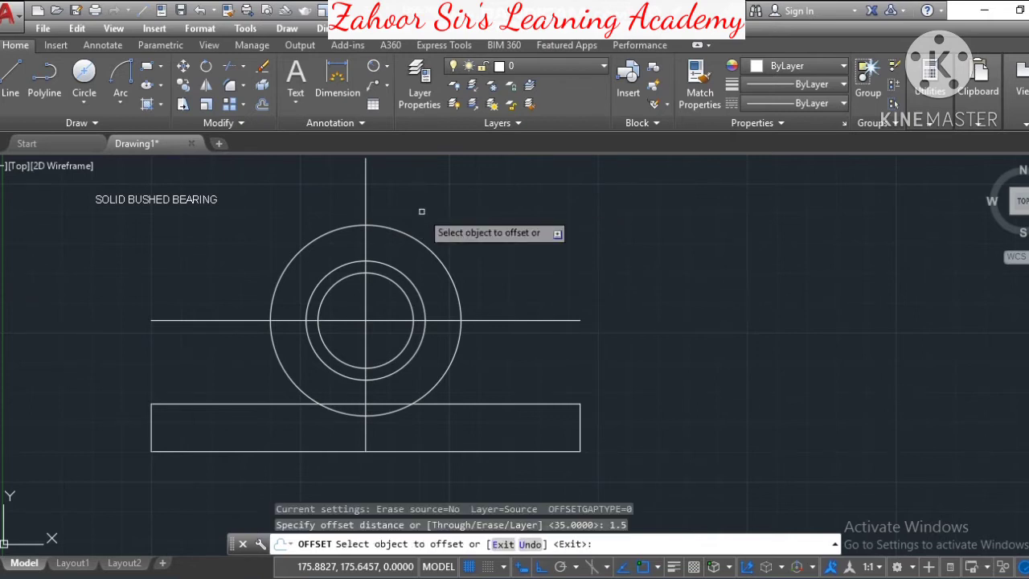
{"action": "left_click", "coordinate": [366, 240]}
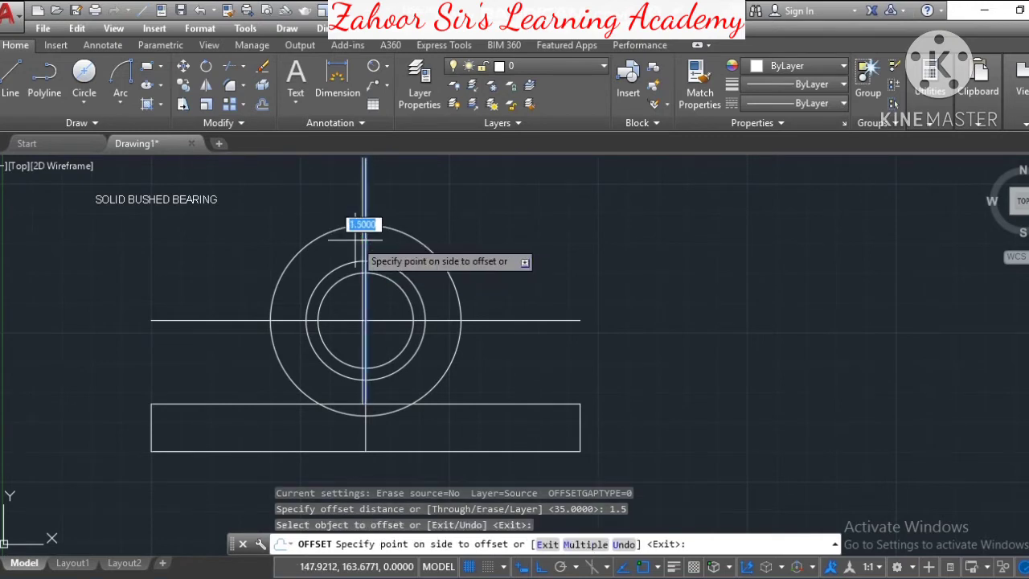
{"action": "left_click", "coordinate": [360, 240]}
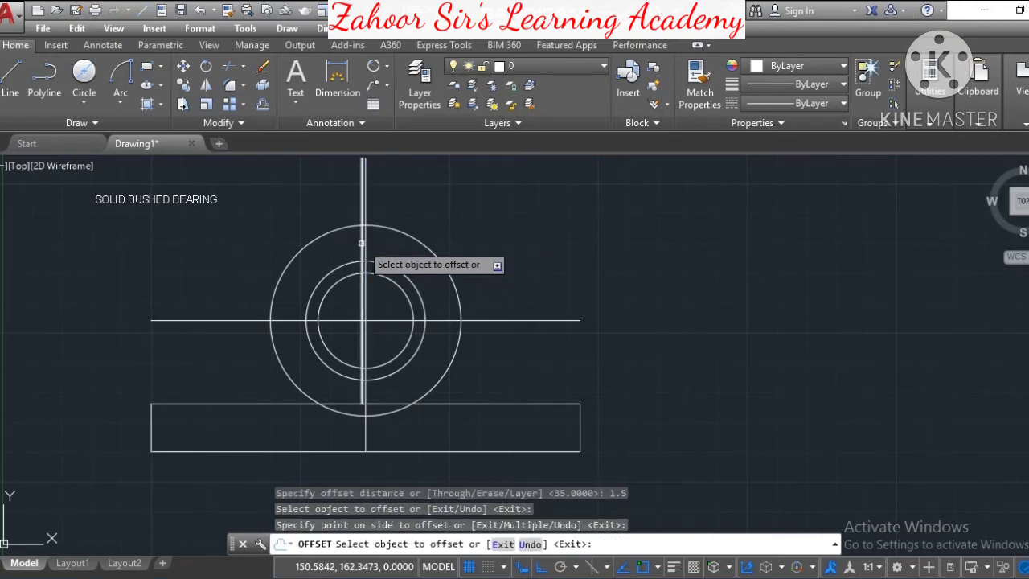
{"action": "left_click", "coordinate": [367, 244]}
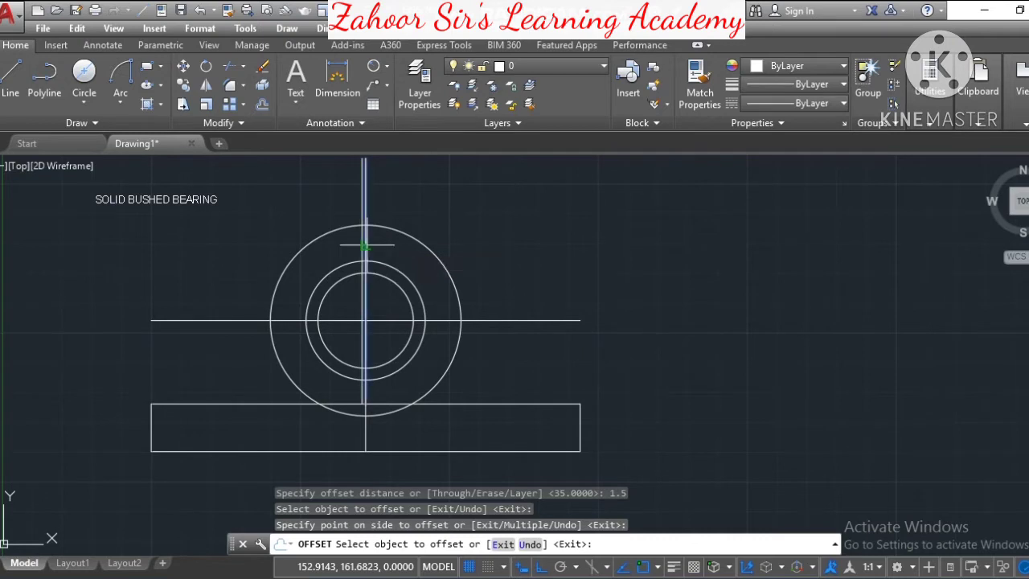
{"action": "left_click", "coordinate": [378, 245]}
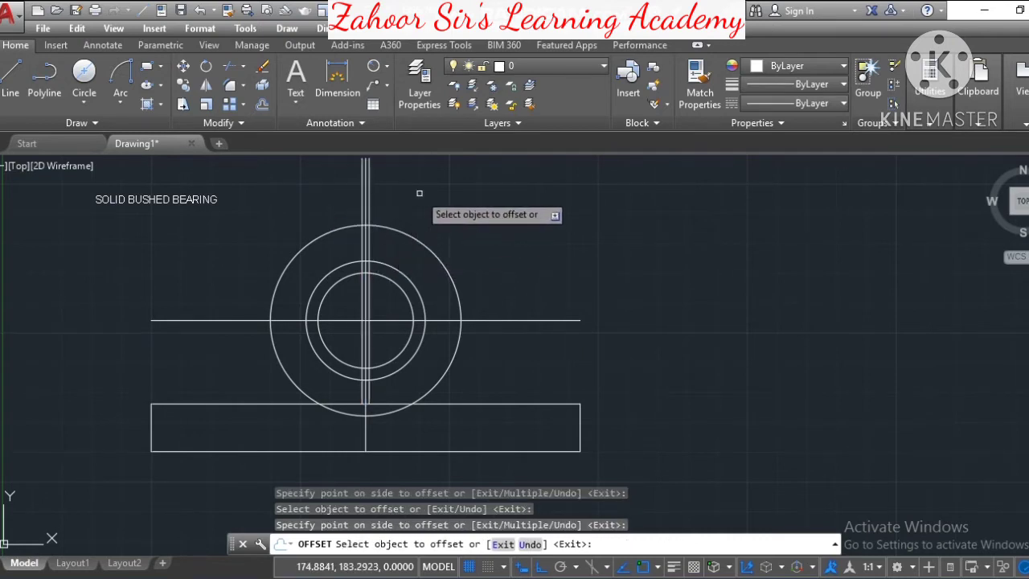
{"action": "key", "text": "Escape"}
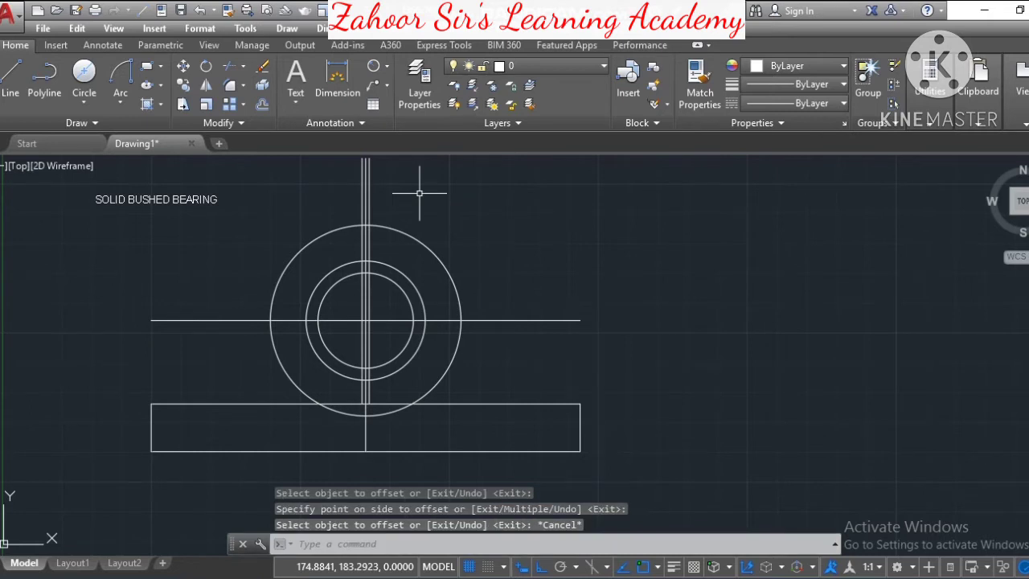
- Draw vertical lines from the left and right quadrants of the 80-diameter circle down to the base's top edge
{"action": "left_click", "coordinate": [8, 80]}
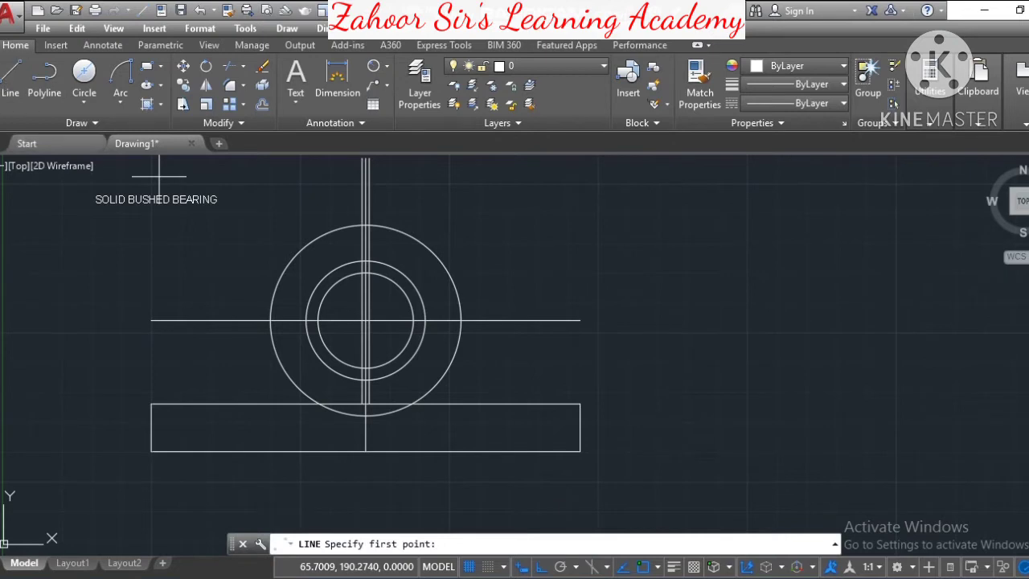
{"action": "left_click", "coordinate": [270, 321]}
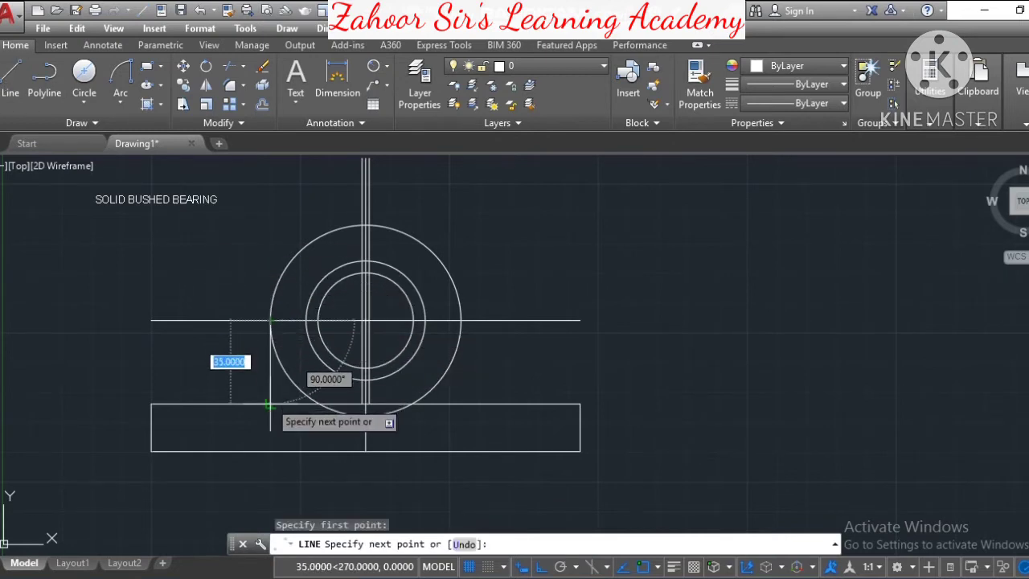
{"action": "left_click", "coordinate": [270, 403]}
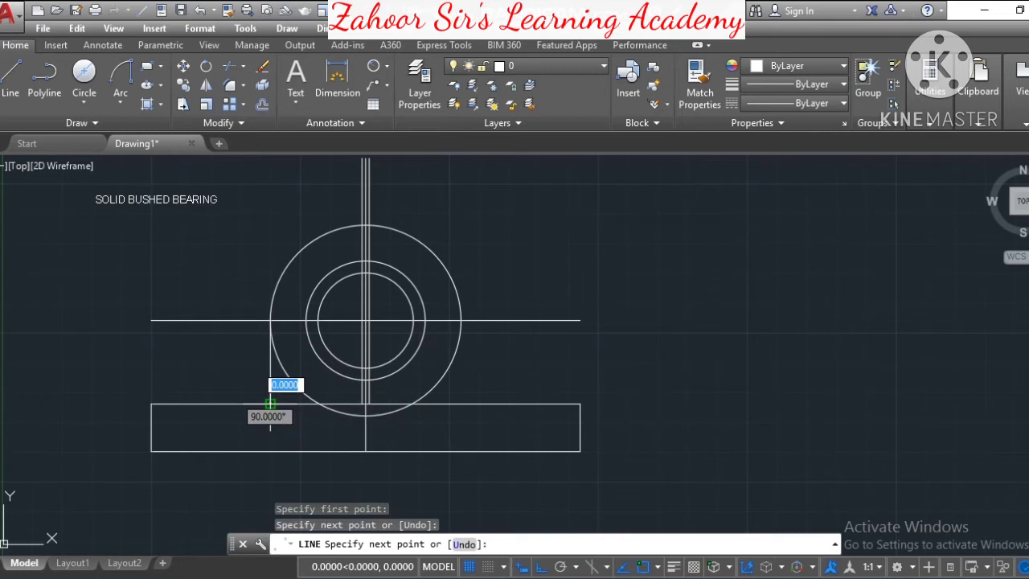
{"action": "key", "text": "Escape"}
{"action": "left_click", "coordinate": [11, 84]}
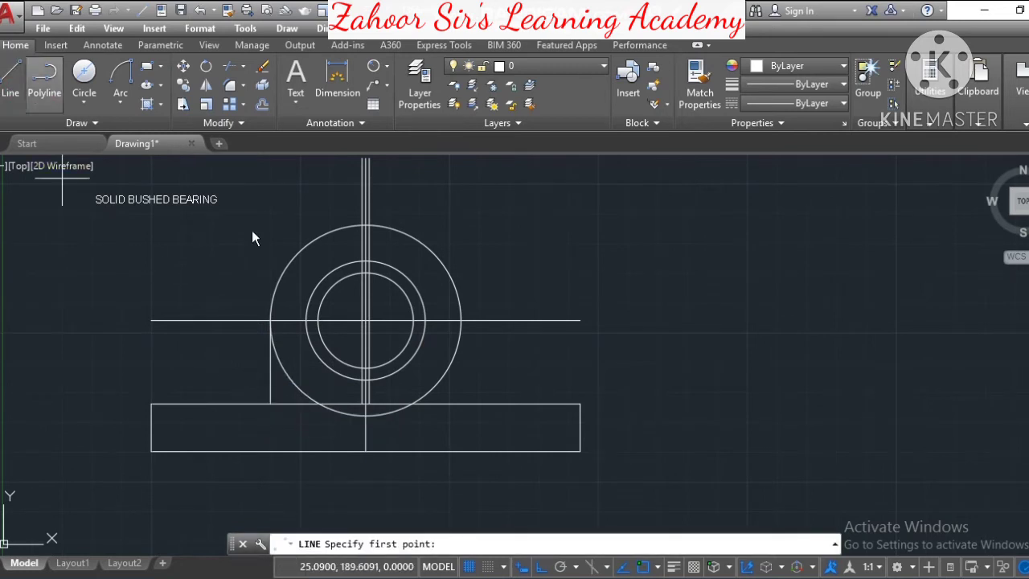
{"action": "left_click", "coordinate": [462, 320]}
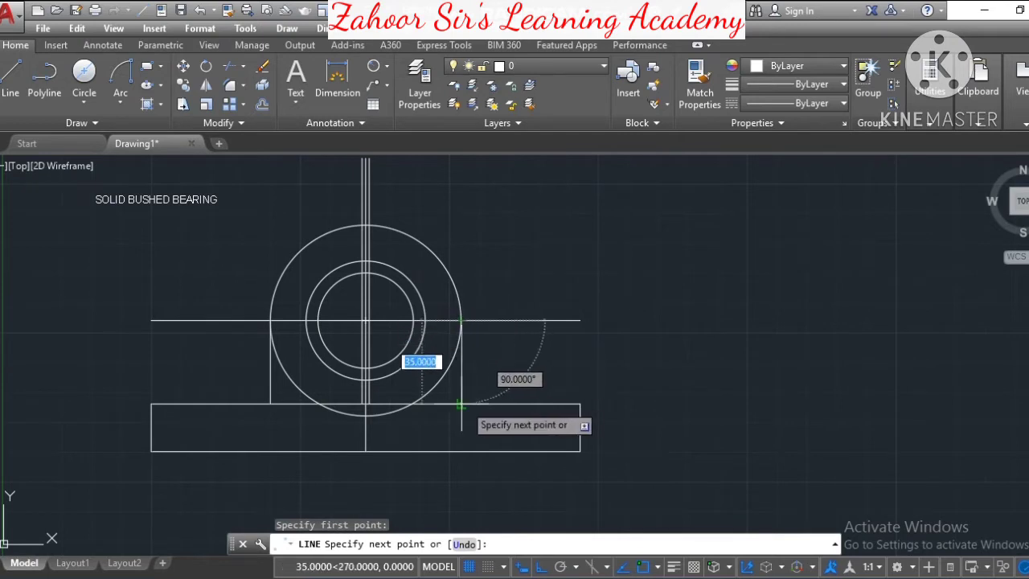
{"action": "left_click", "coordinate": [461, 405]}
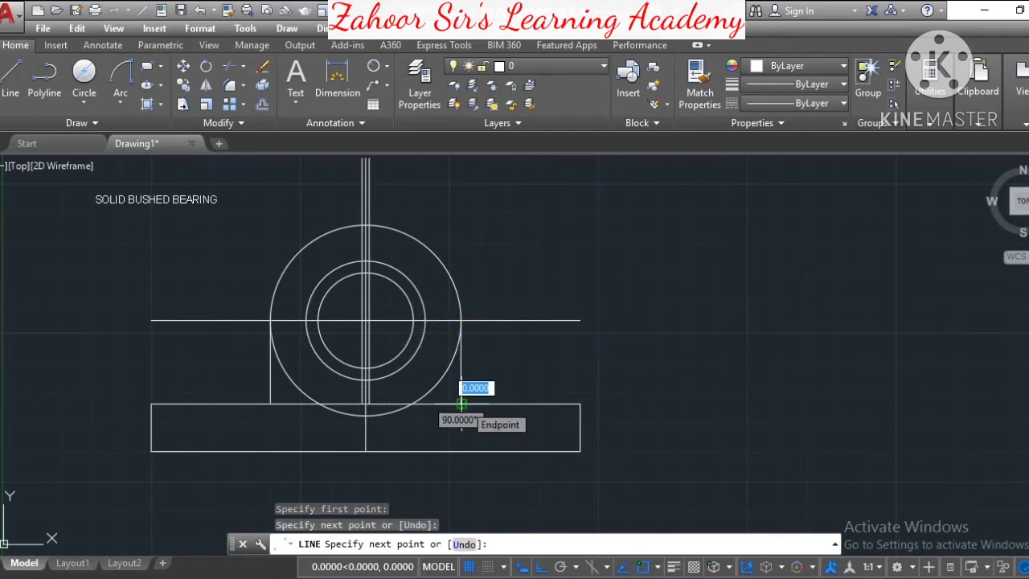
{"action": "key", "text": "Escape"}
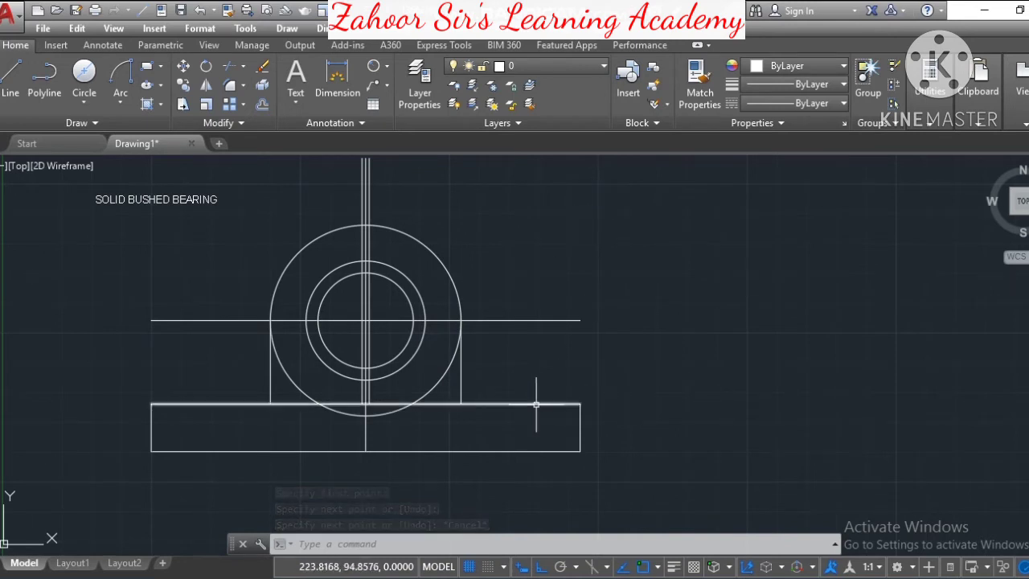
- Offset the right and left end edges of the base 25 inward to mark the bolt hole centre lines
{"action": "mouse_move", "coordinate": [203, 405]}
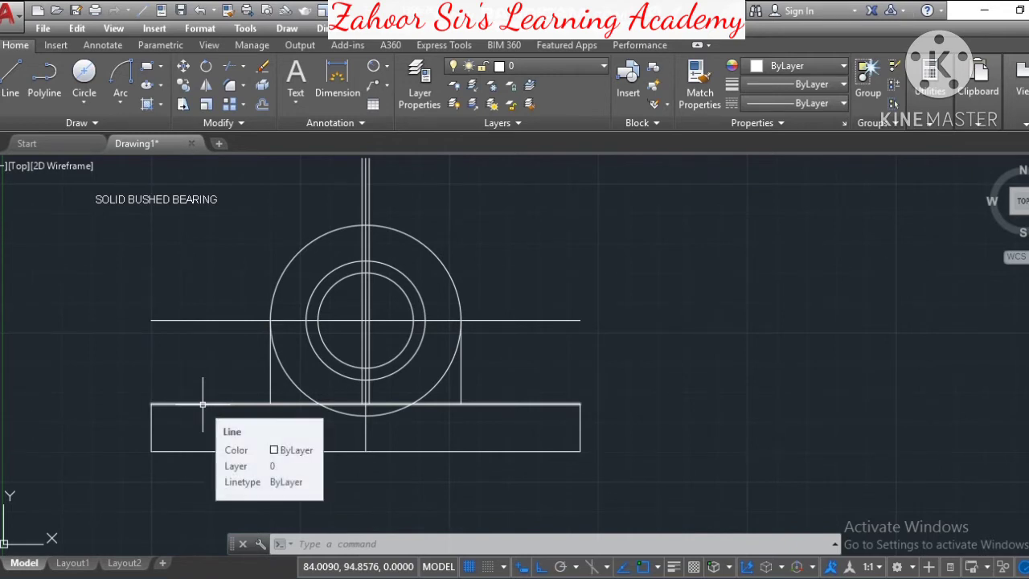
{"action": "left_click", "coordinate": [261, 106]}
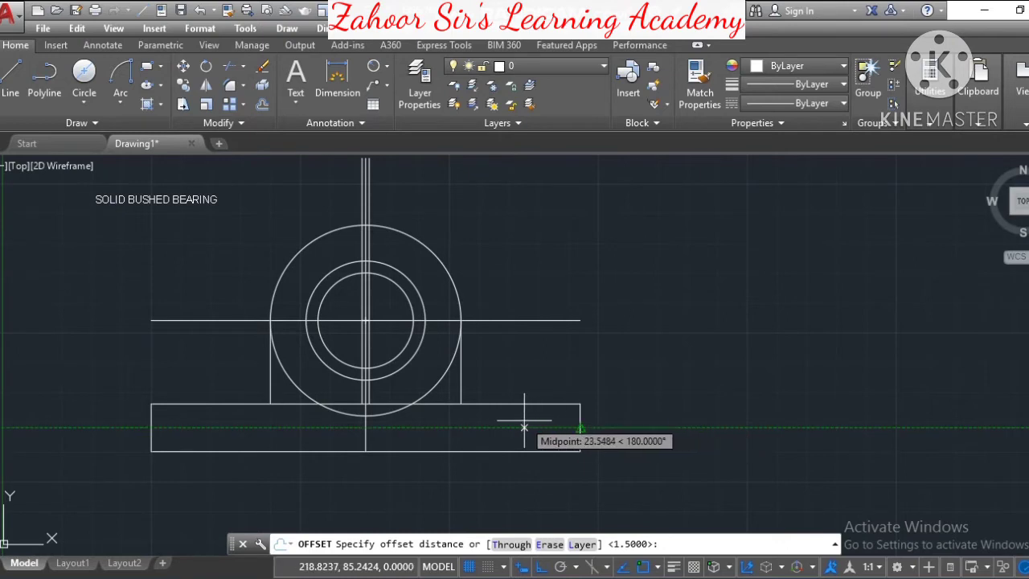
{"action": "type", "text": "25"}
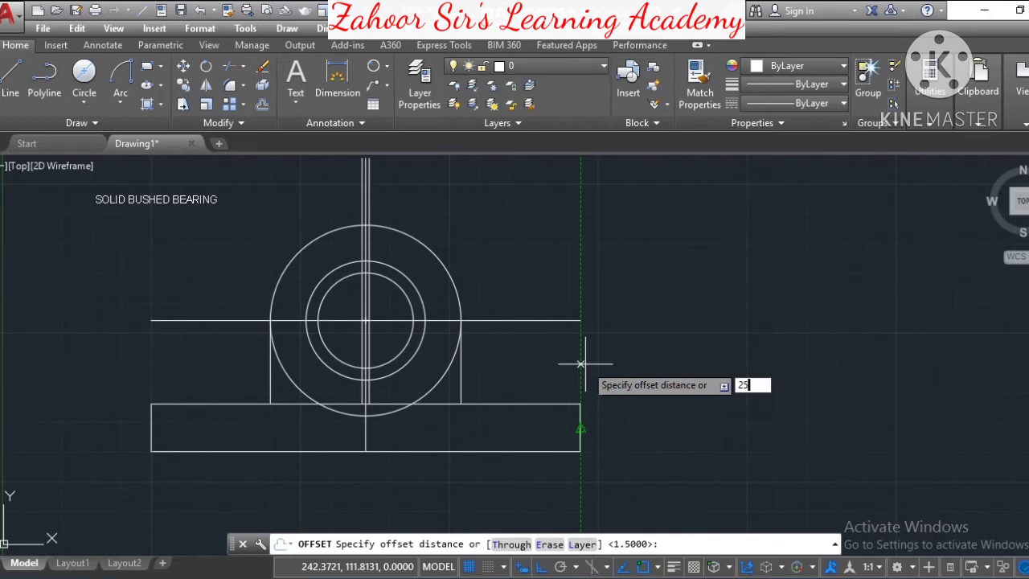
{"action": "key", "text": "Return"}
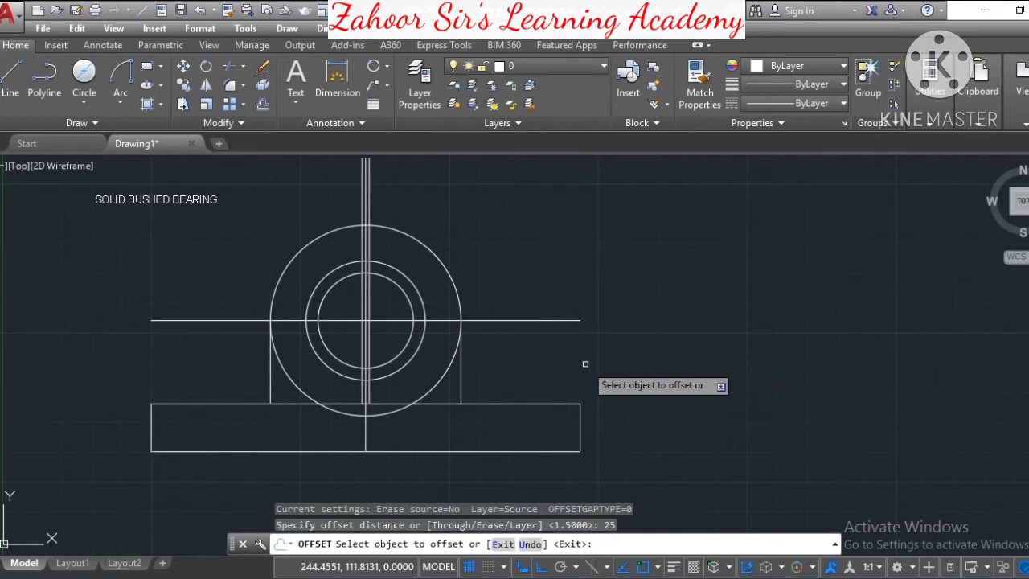
{"action": "left_click", "coordinate": [580, 424]}
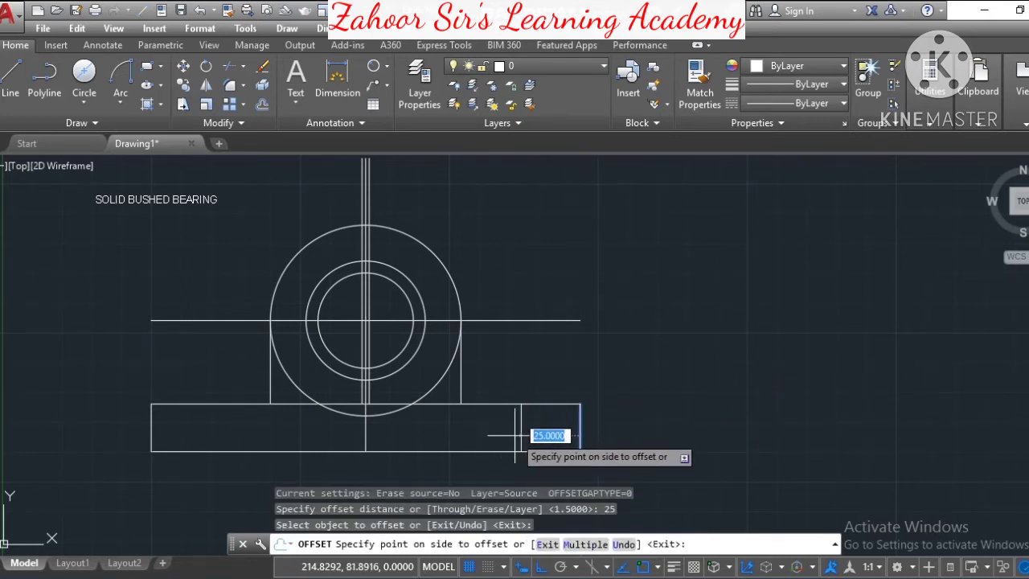
{"action": "left_click", "coordinate": [515, 436]}
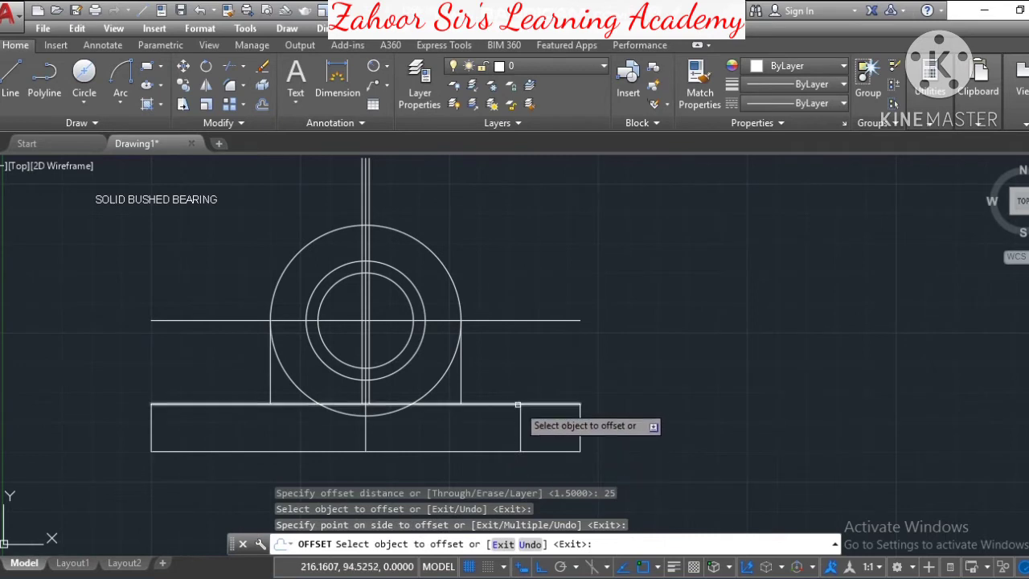
{"action": "left_click", "coordinate": [153, 426]}
{"action": "left_click", "coordinate": [210, 430]}
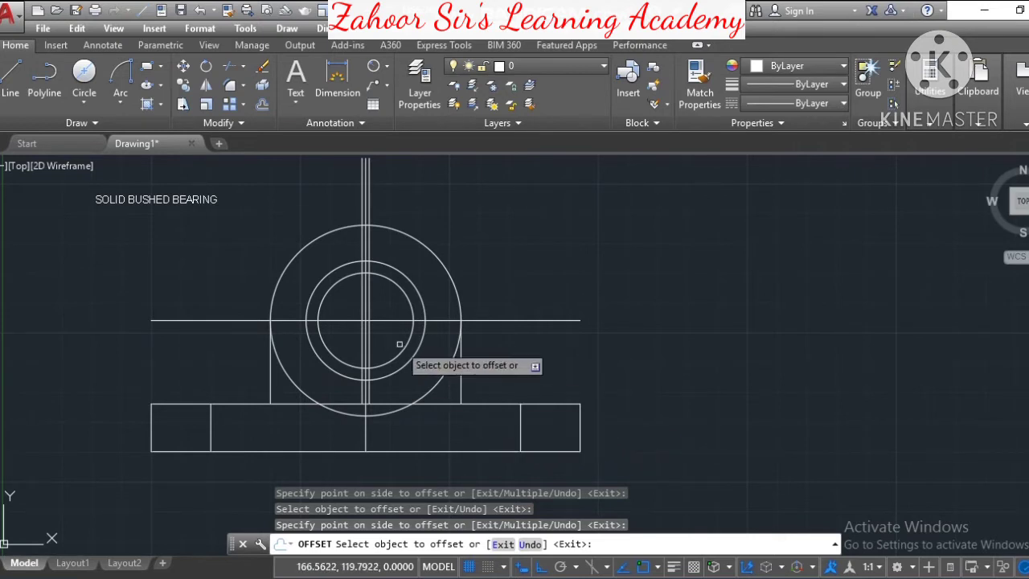
- Offset the right hole centre line in the base by 12 to both sides
{"action": "left_click", "coordinate": [264, 107]}
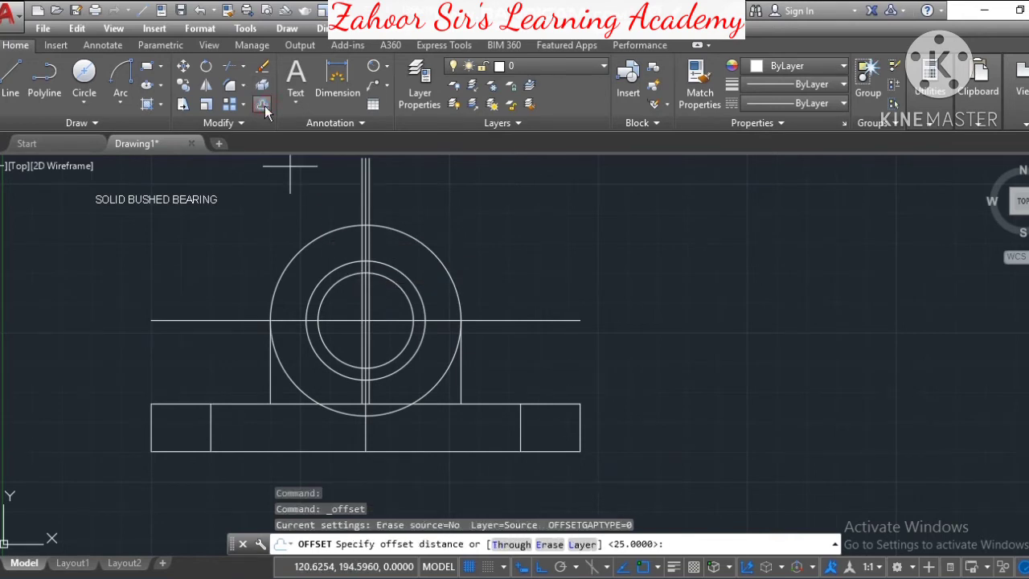
{"action": "type", "text": "12"}
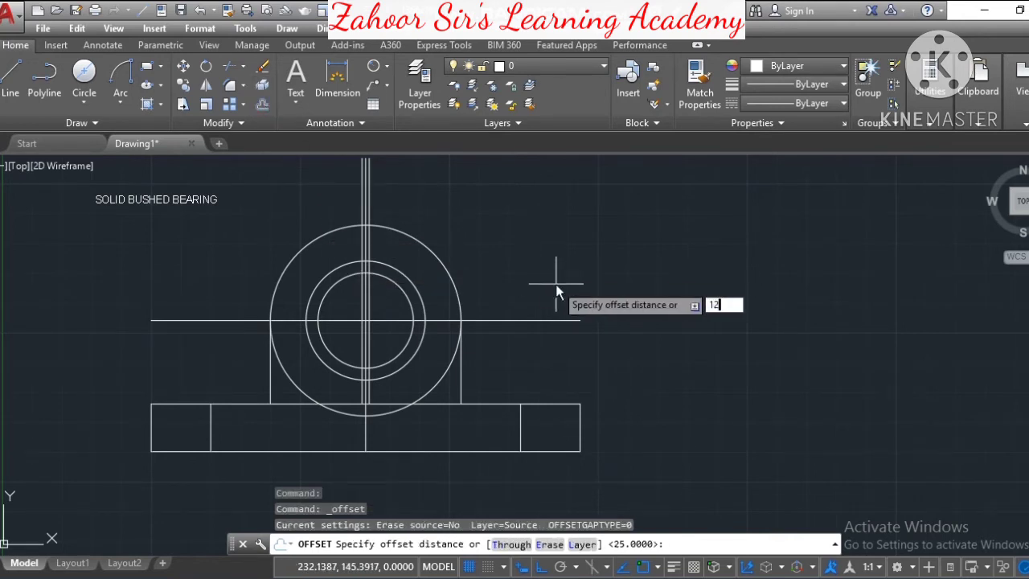
{"action": "key", "text": "Return"}
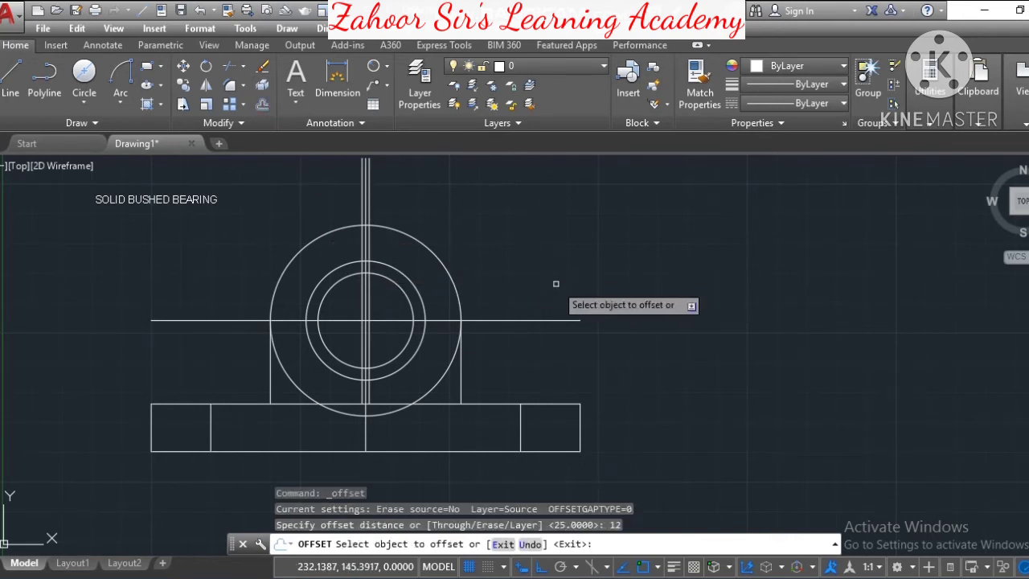
{"action": "left_click", "coordinate": [522, 430]}
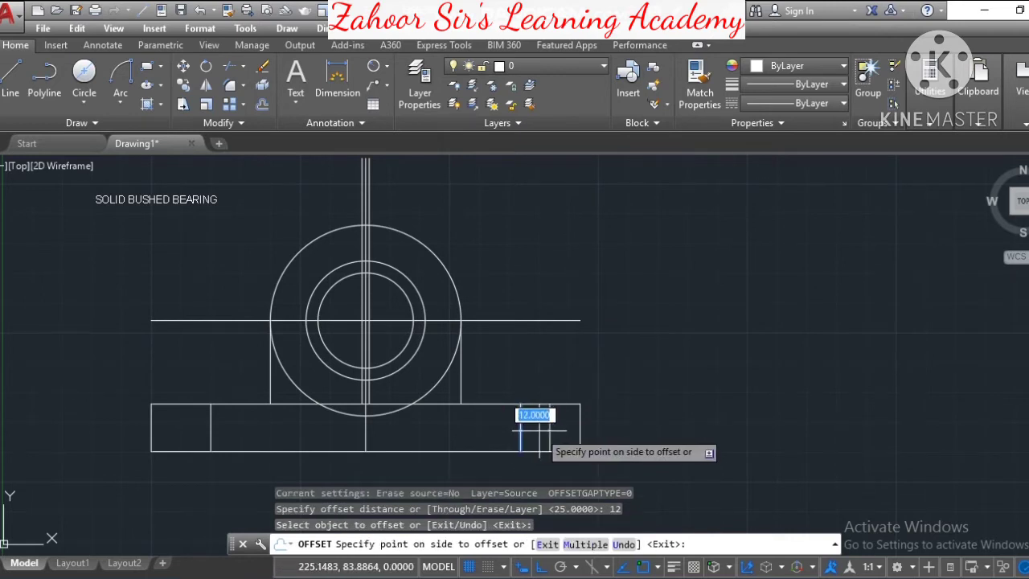
{"action": "left_click", "coordinate": [535, 416]}
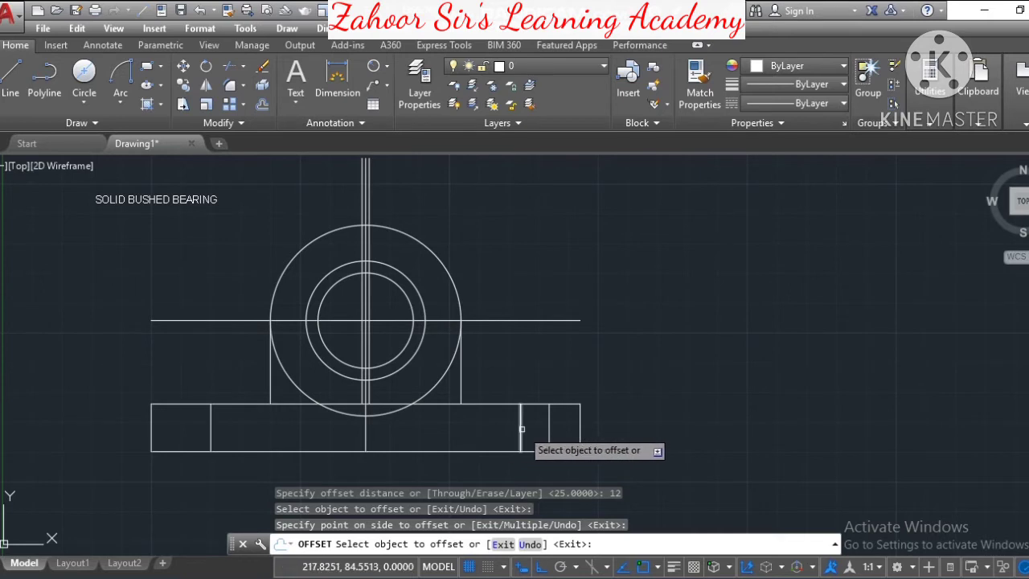
{"action": "left_click", "coordinate": [522, 430]}
{"action": "left_click", "coordinate": [504, 424]}
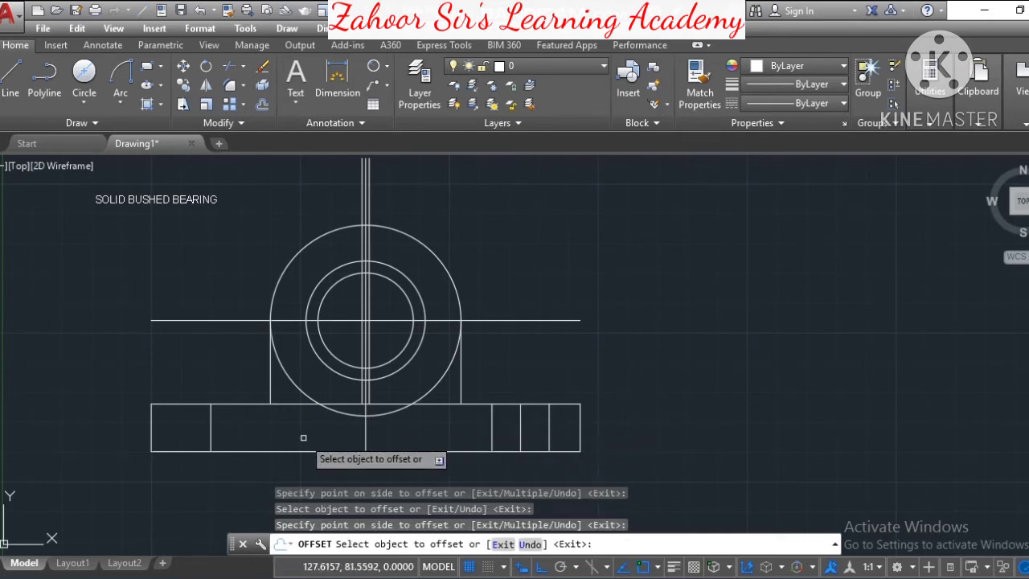
- Offset the left hole centre line in the base to both sides at the same distance of 12
{"action": "left_click", "coordinate": [212, 425]}
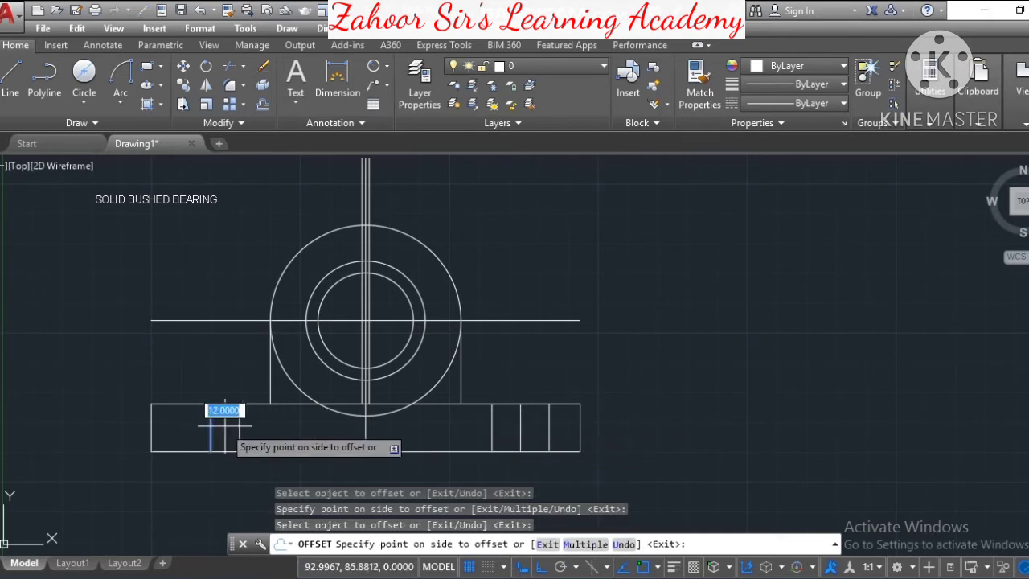
{"action": "left_click", "coordinate": [222, 423]}
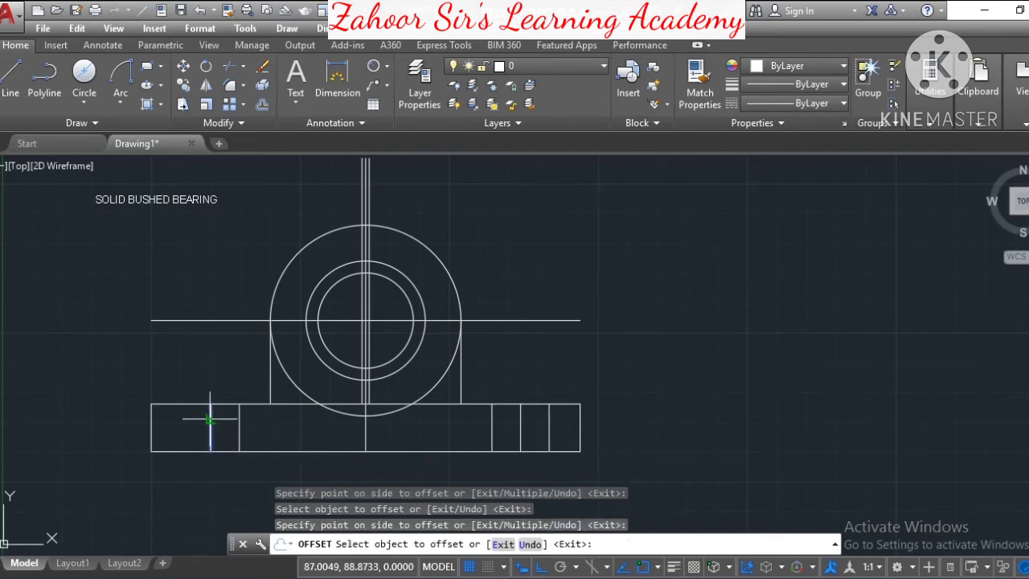
{"action": "left_click", "coordinate": [211, 418]}
{"action": "left_click", "coordinate": [177, 411]}
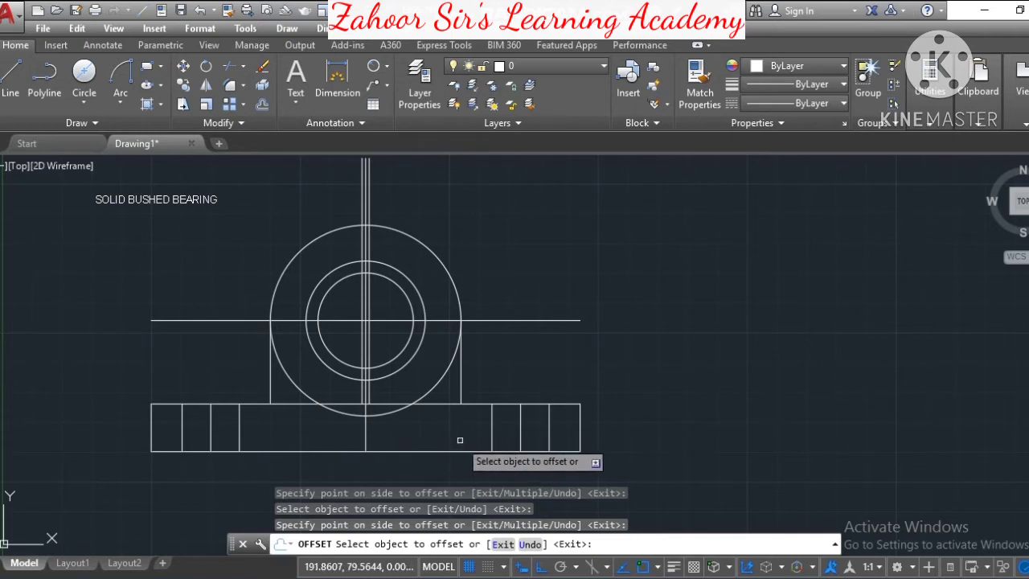
- Draw a start-end-radius arc of radius about 14.7 from the top of the left hole's inner line to the body's left vertical line
{"action": "left_click", "coordinate": [123, 76]}
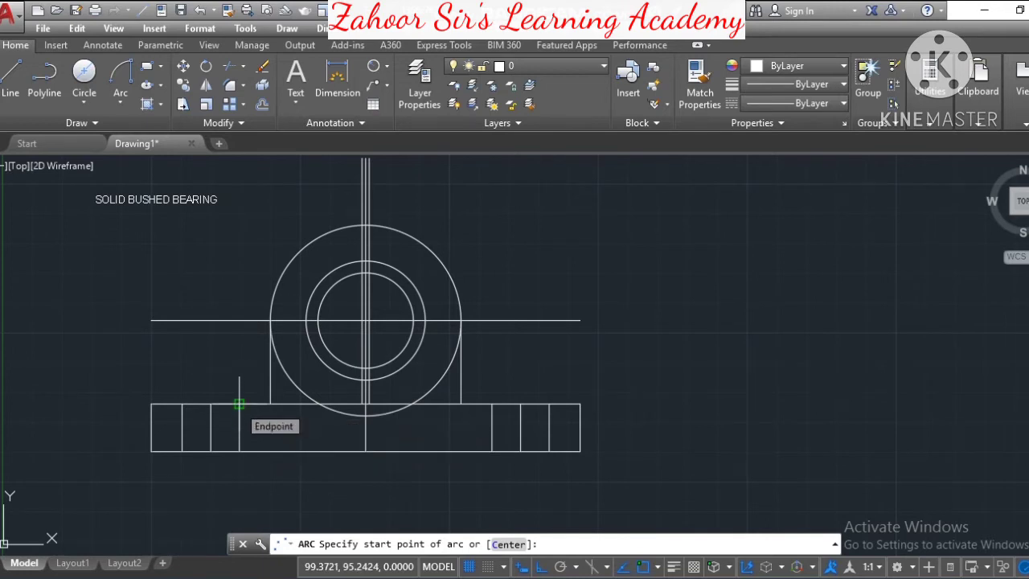
{"action": "left_click", "coordinate": [239, 404]}
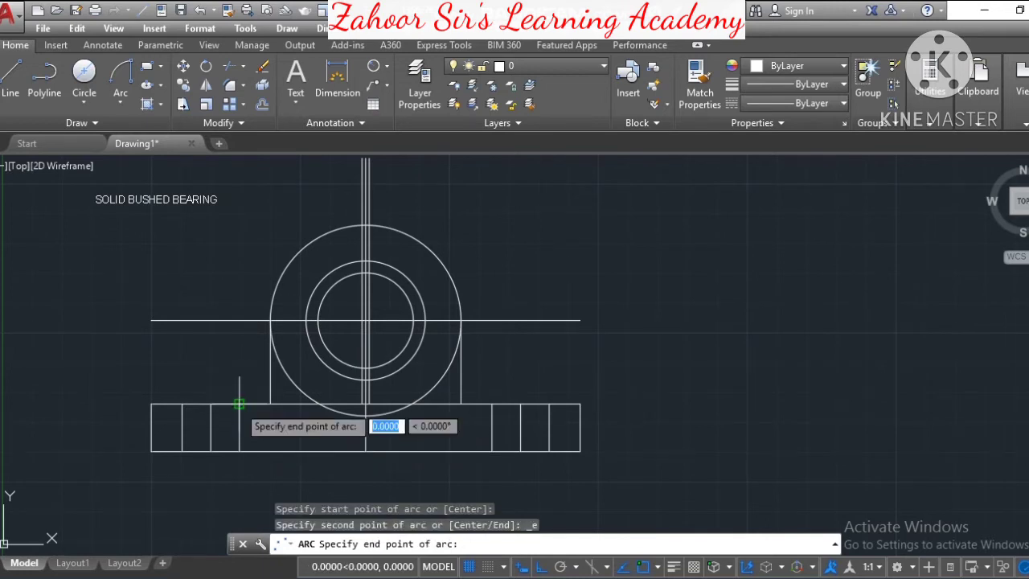
{"action": "left_click", "coordinate": [270, 373]}
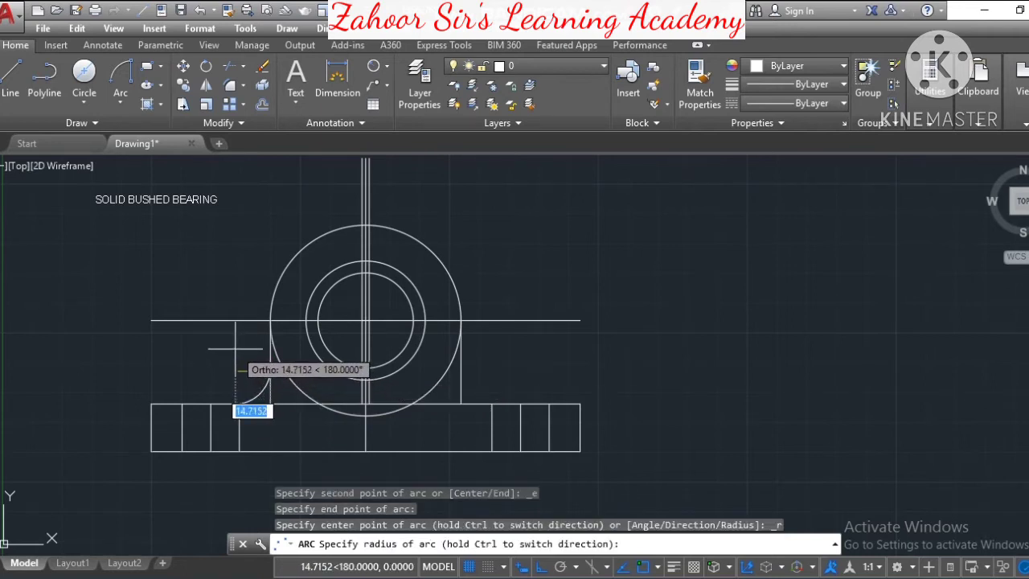
{"action": "left_click", "coordinate": [235, 348]}
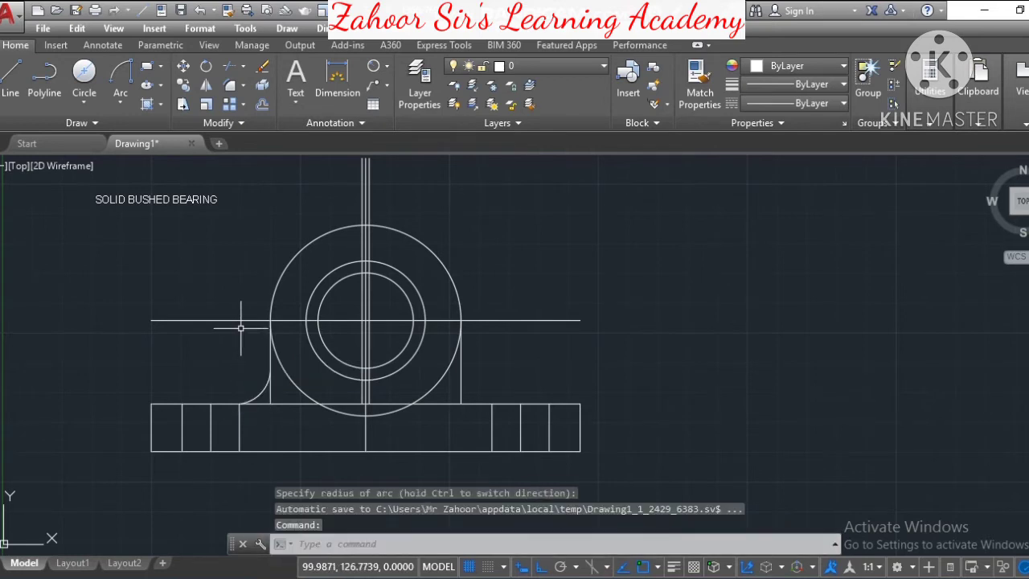
- Draw a start-end-radius arc of radius about 14 from the body's right vertical line to the top of the right hole's inner line
{"action": "key", "text": "Escape"}
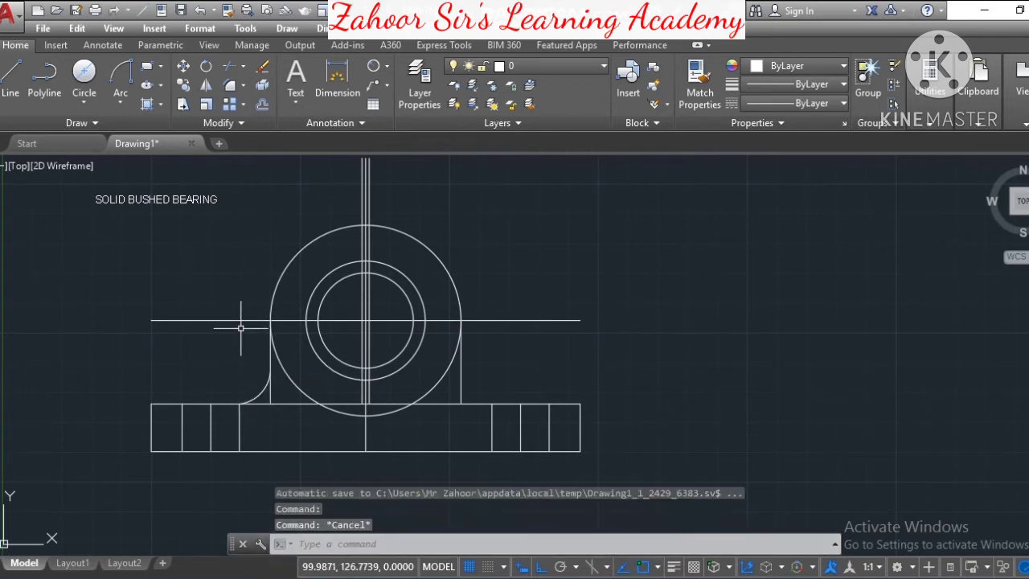
{"action": "left_click", "coordinate": [121, 78]}
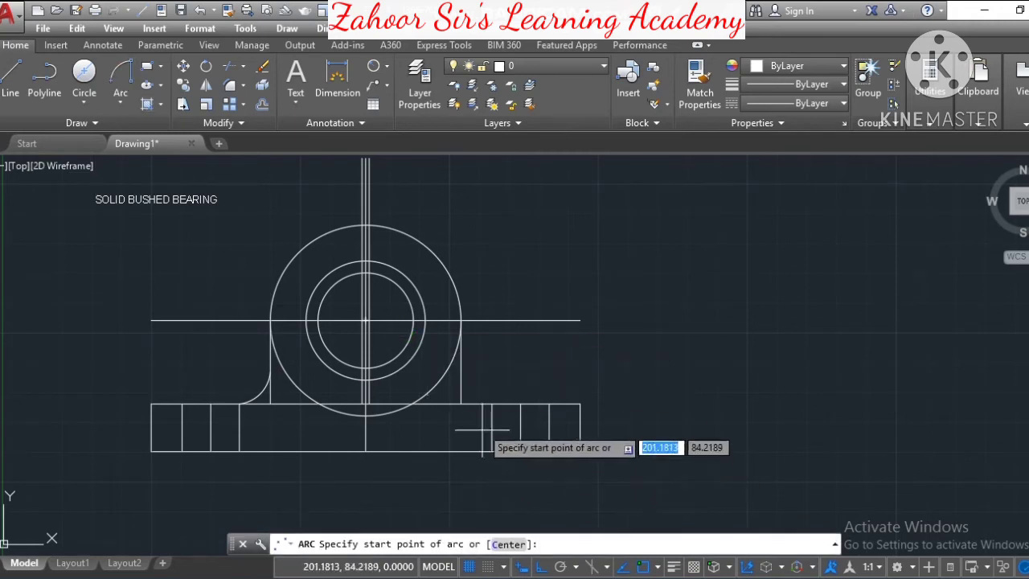
{"action": "left_click", "coordinate": [461, 371]}
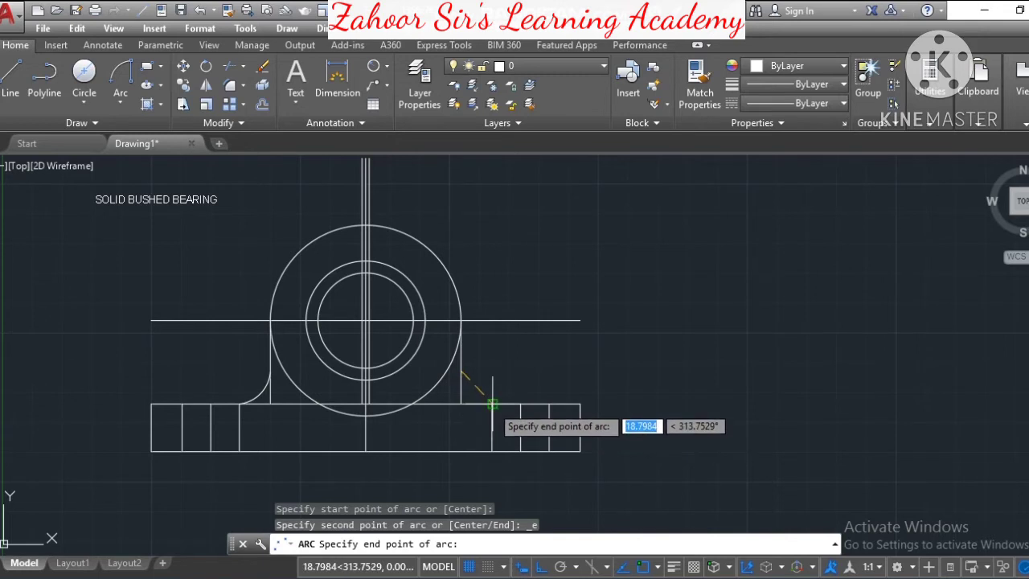
{"action": "left_click", "coordinate": [492, 403]}
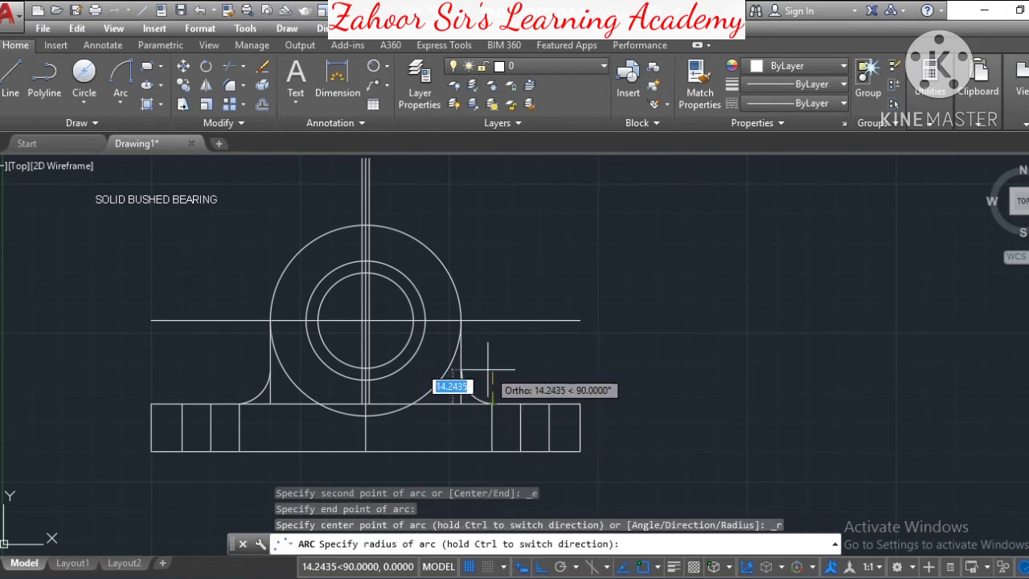
{"action": "left_click", "coordinate": [484, 366]}
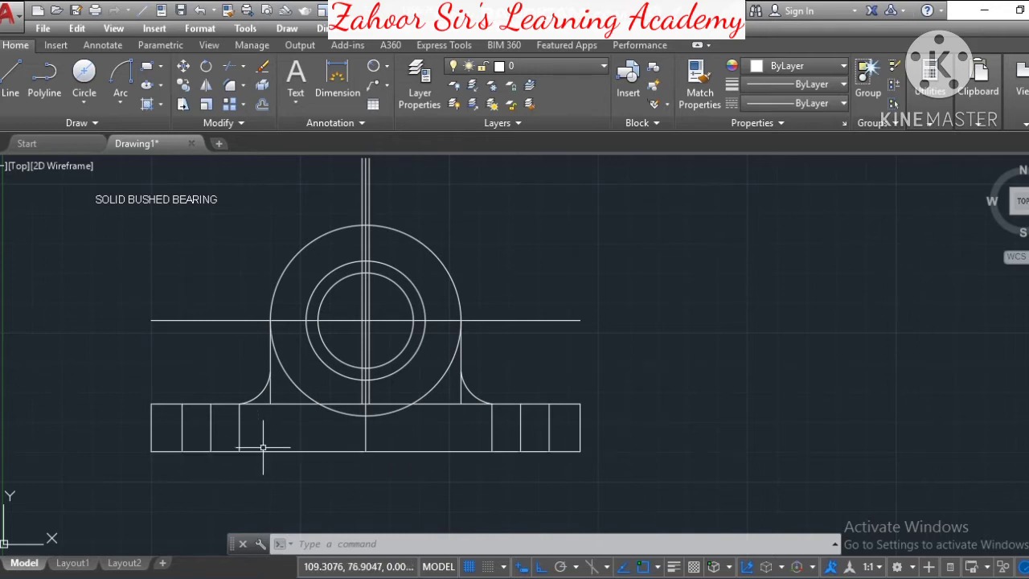
- Offset the bottom edge of the base upward by 4
{"action": "left_click", "coordinate": [267, 108]}
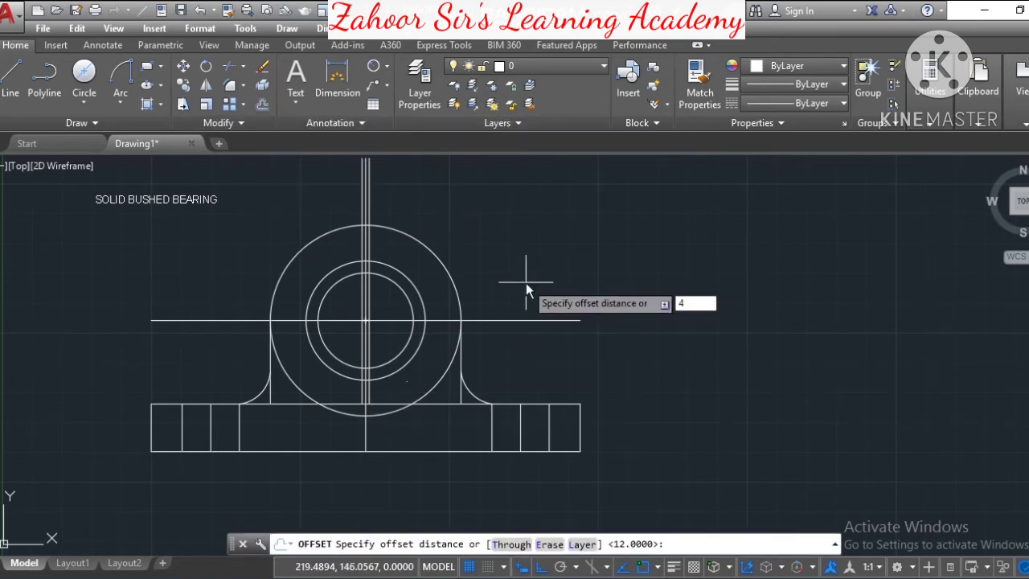
{"action": "key", "text": "Return"}
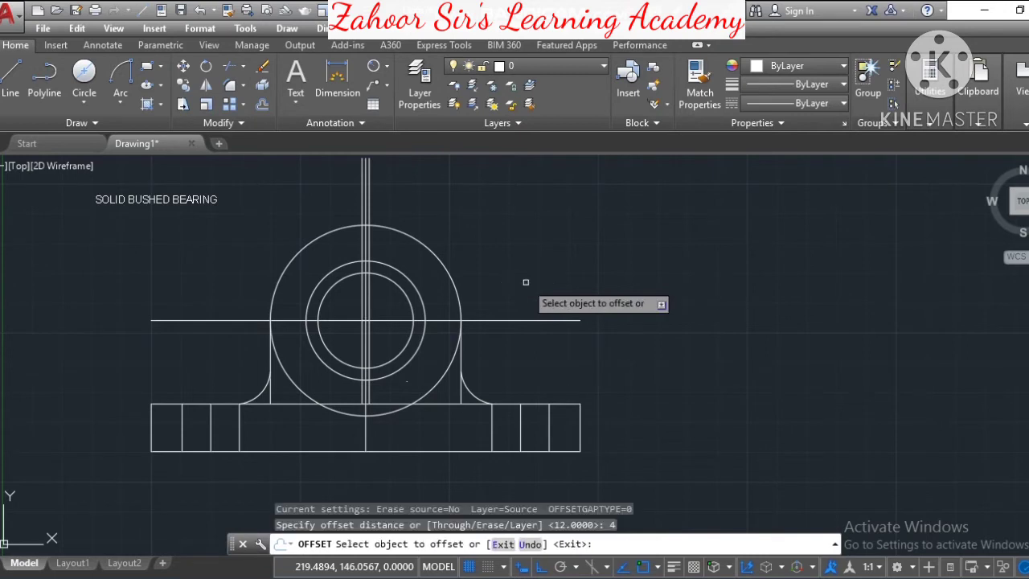
{"action": "left_click", "coordinate": [451, 450]}
{"action": "left_click", "coordinate": [450, 441]}
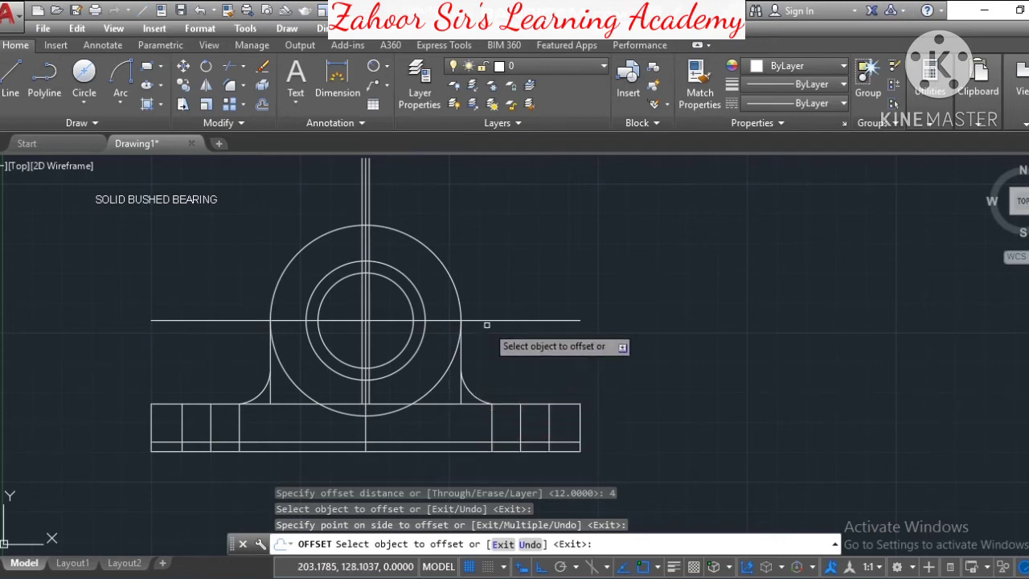
{"action": "key", "text": "Escape"}
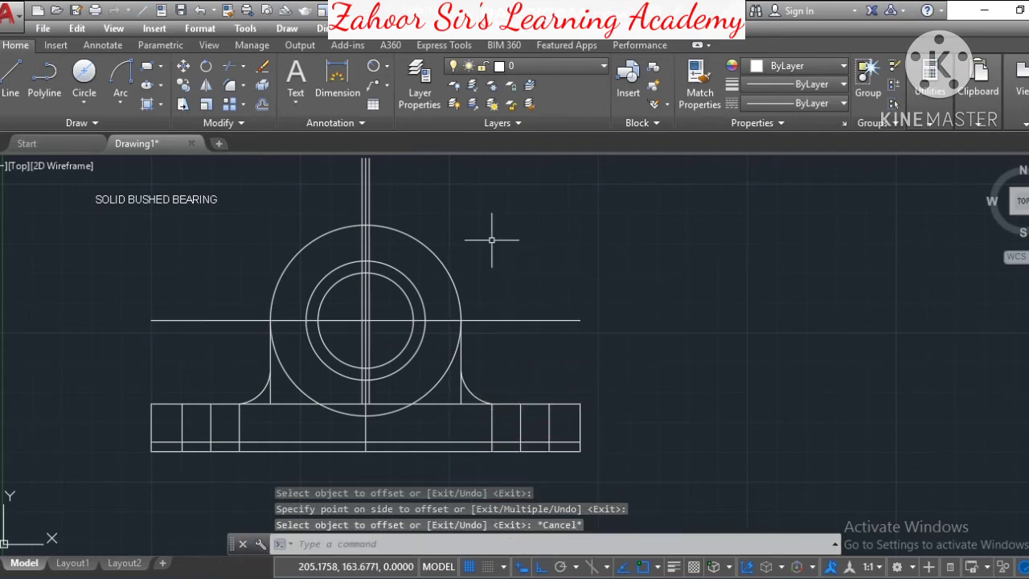
- Begin a Trim with the three concentric circles and the vertical oil hole lines as cutting edges
{"action": "left_click", "coordinate": [246, 69]}
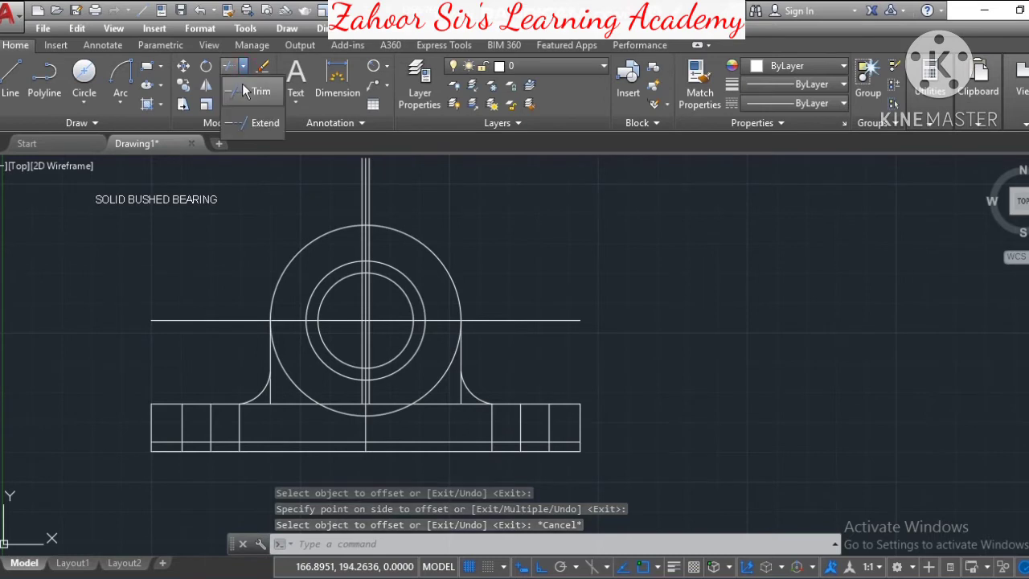
{"action": "left_click", "coordinate": [242, 84]}
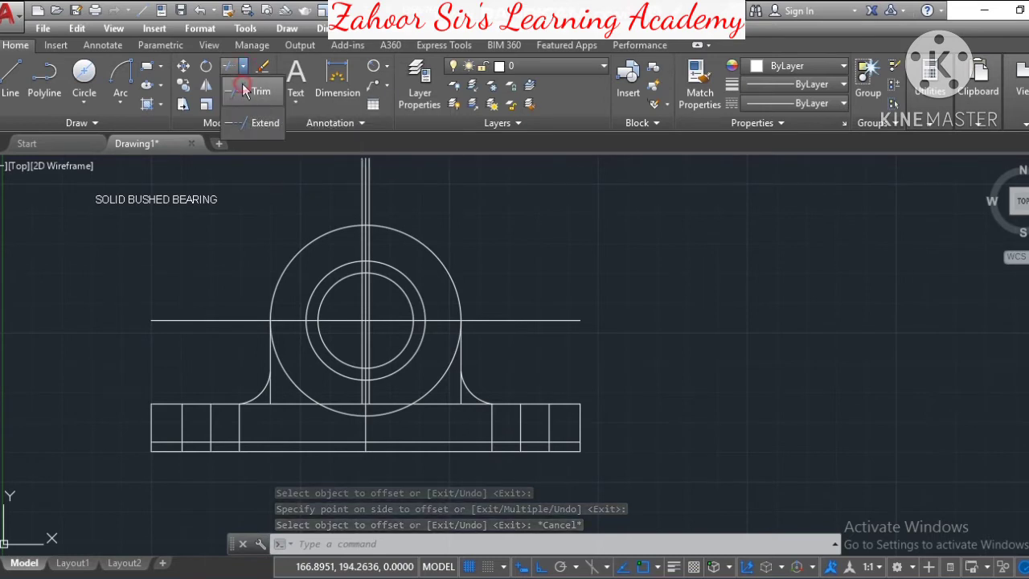
{"action": "left_click", "coordinate": [326, 233]}
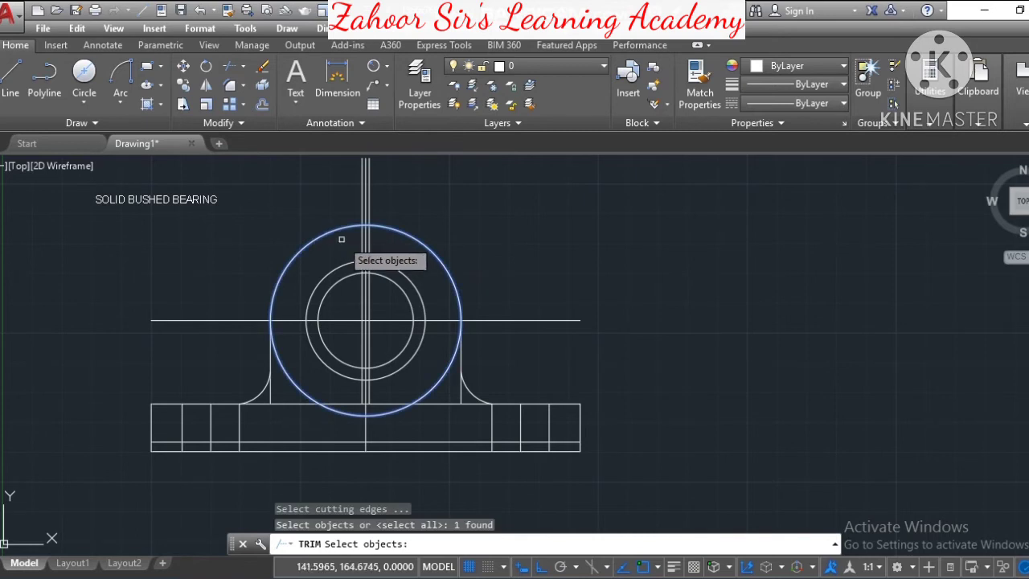
{"action": "left_click", "coordinate": [346, 262]}
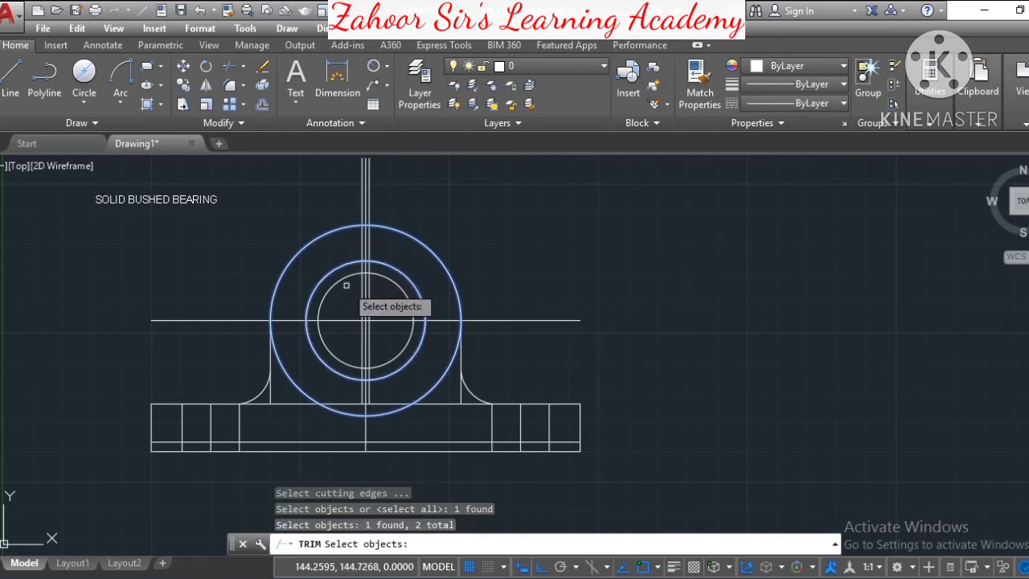
{"action": "left_click", "coordinate": [341, 279]}
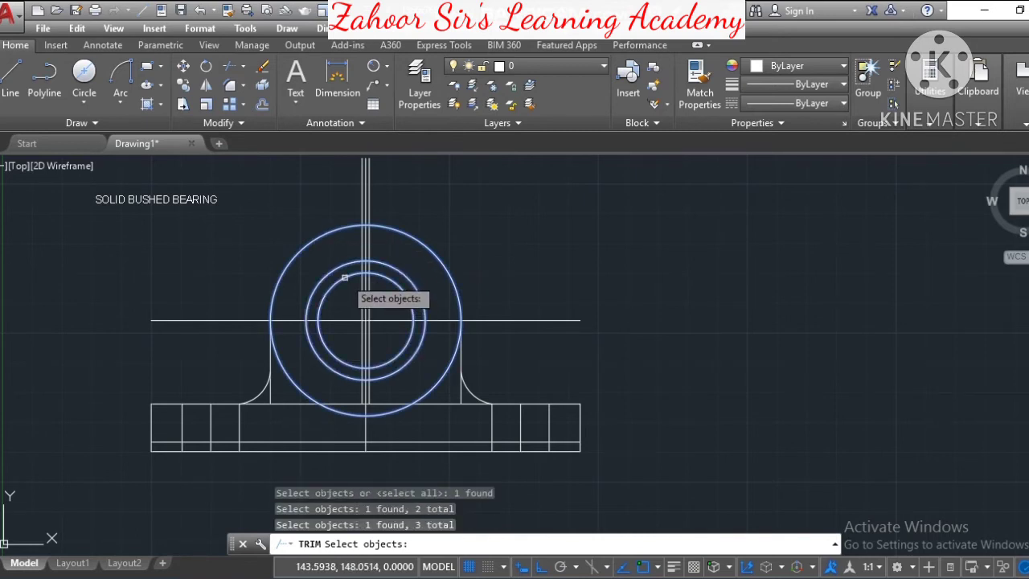
{"action": "left_click", "coordinate": [368, 240]}
{"action": "left_click", "coordinate": [366, 237]}
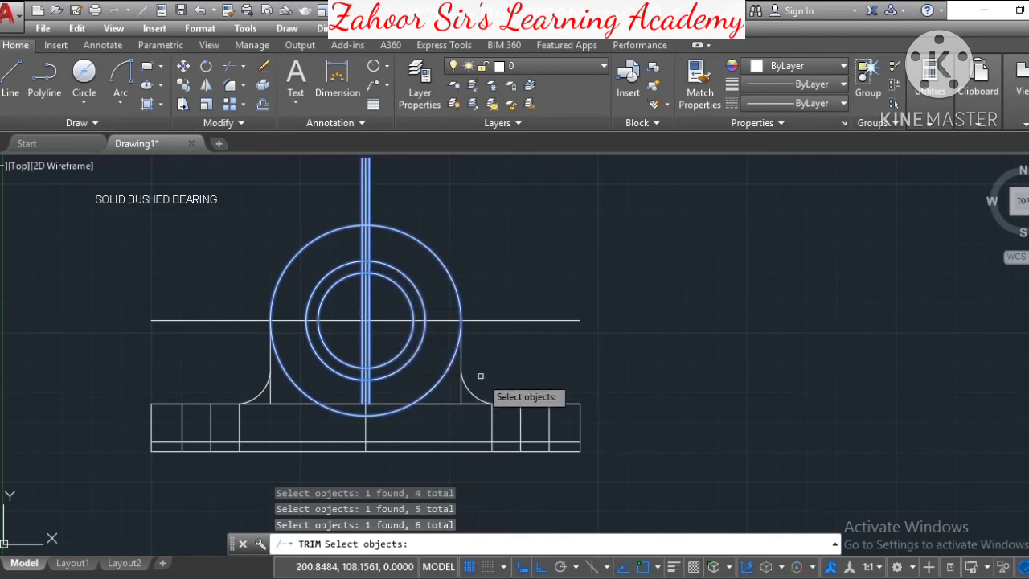
- Add the body sides, fillet arcs, horizontal base lines and right hole's inner line to the cutting edges
{"action": "left_click", "coordinate": [463, 396]}
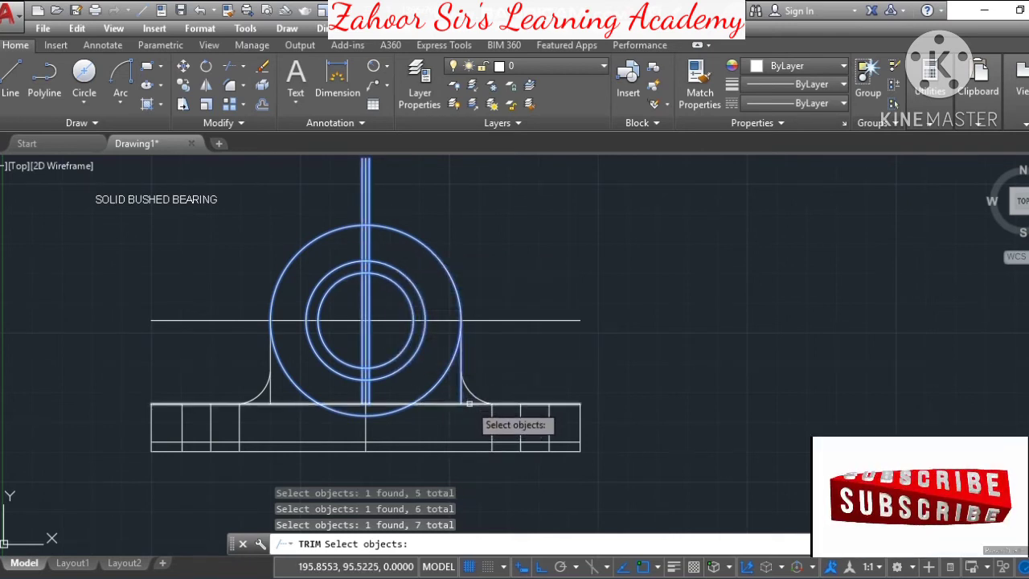
{"action": "left_click", "coordinate": [477, 396]}
{"action": "left_click", "coordinate": [470, 400]}
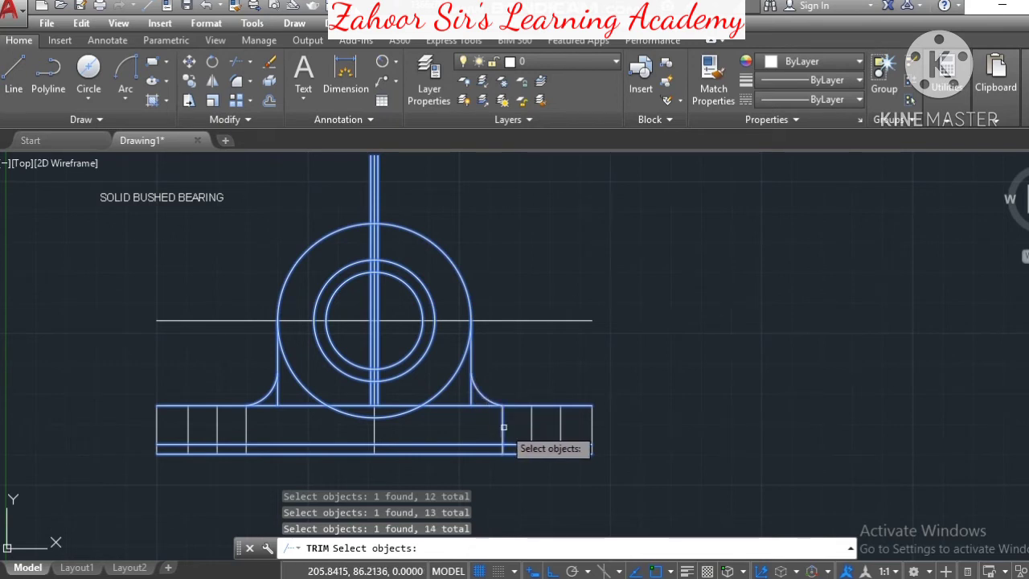
- Add the base's centre line, remaining hole lines and end edges plus the horizontal centre line to the cutting edges, and accept the selection
{"action": "left_click", "coordinate": [374, 434]}
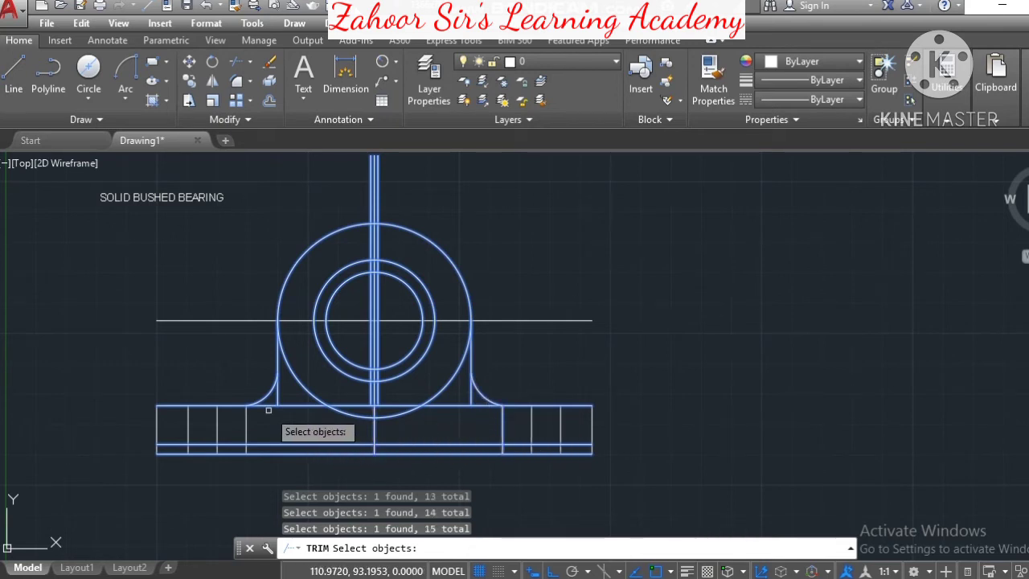
{"action": "left_click", "coordinate": [223, 419]}
{"action": "left_click", "coordinate": [215, 428]}
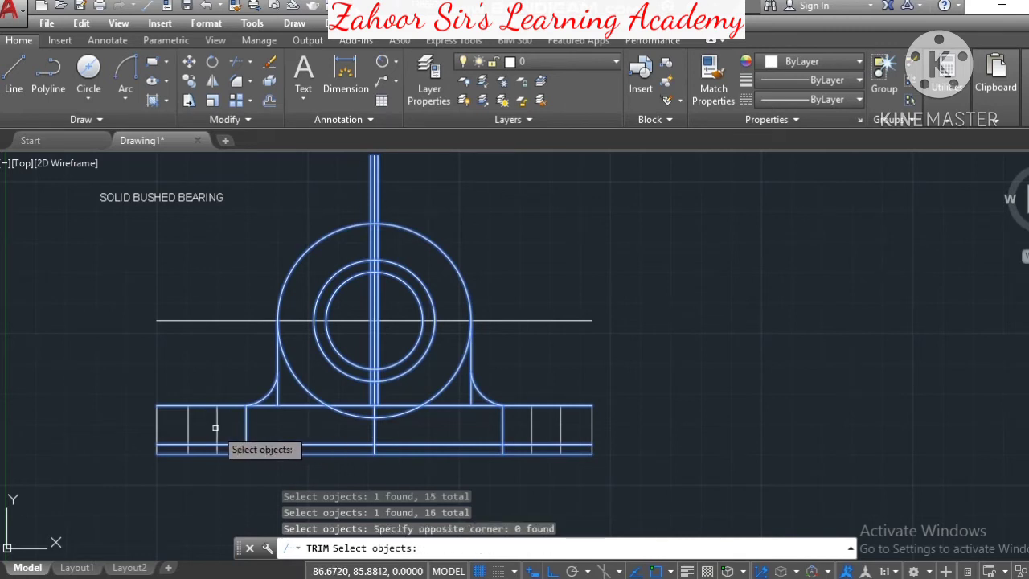
{"action": "left_click", "coordinate": [217, 428]}
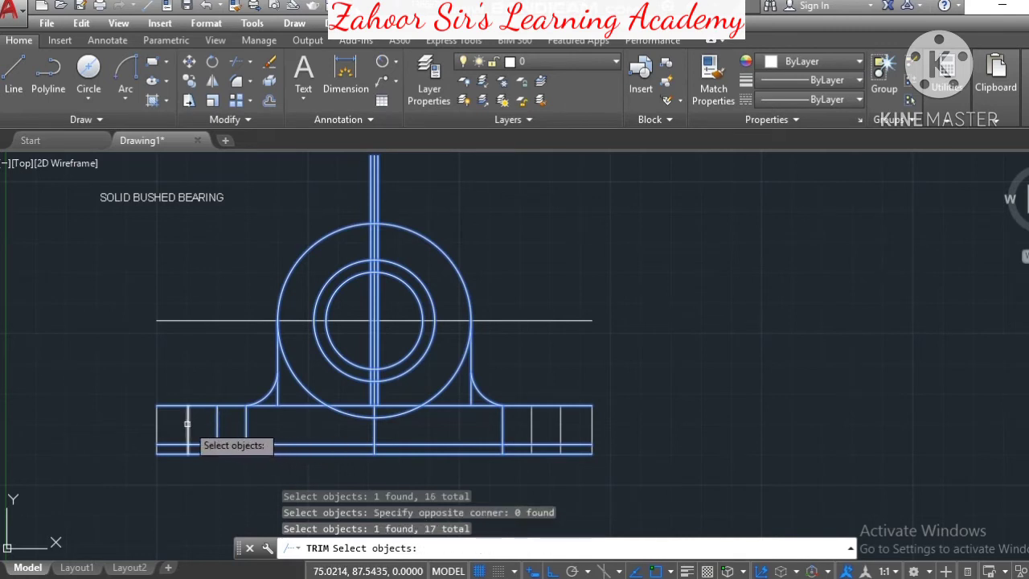
{"action": "left_click", "coordinate": [187, 423]}
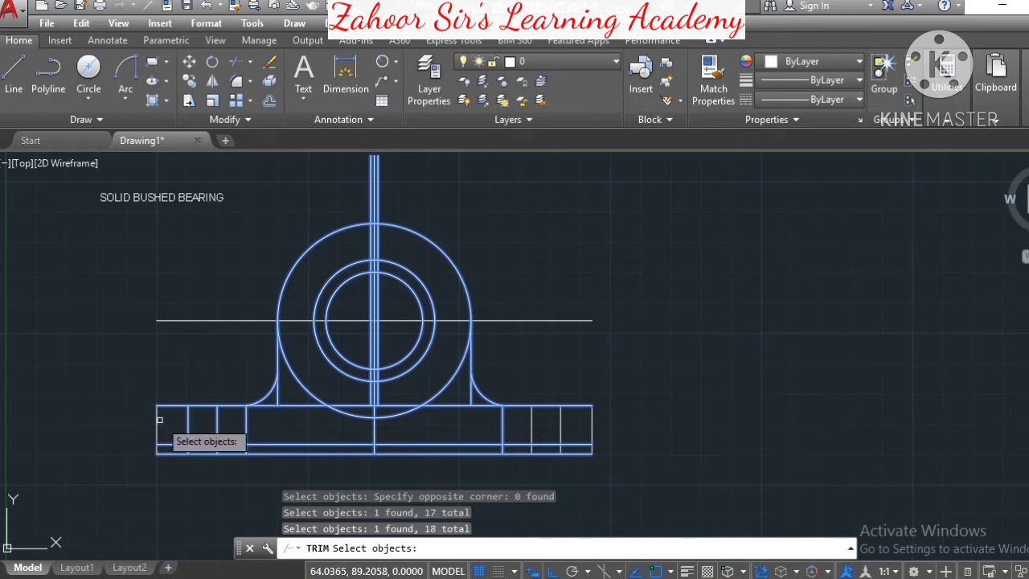
{"action": "left_click", "coordinate": [155, 419]}
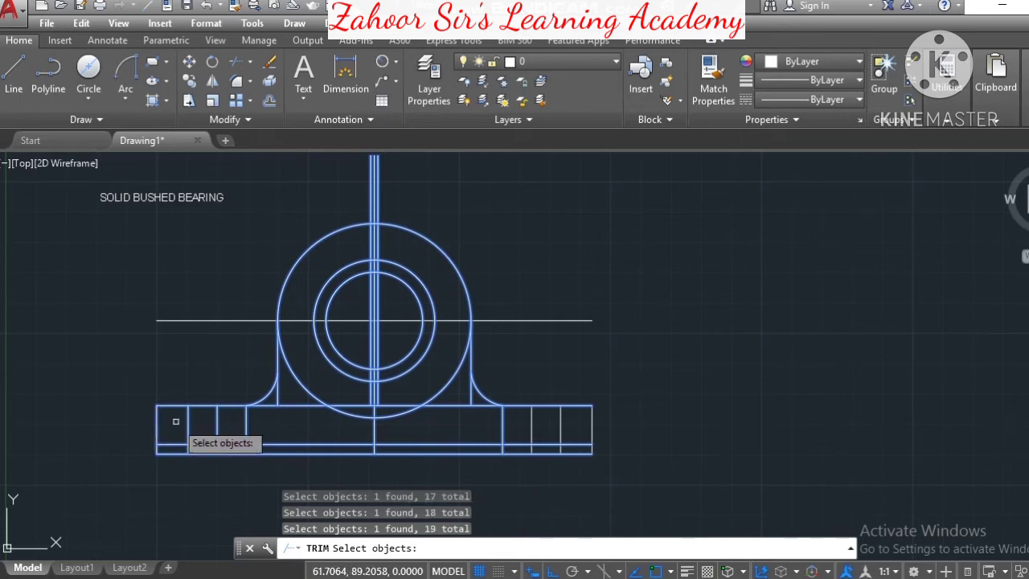
{"action": "left_click", "coordinate": [532, 426]}
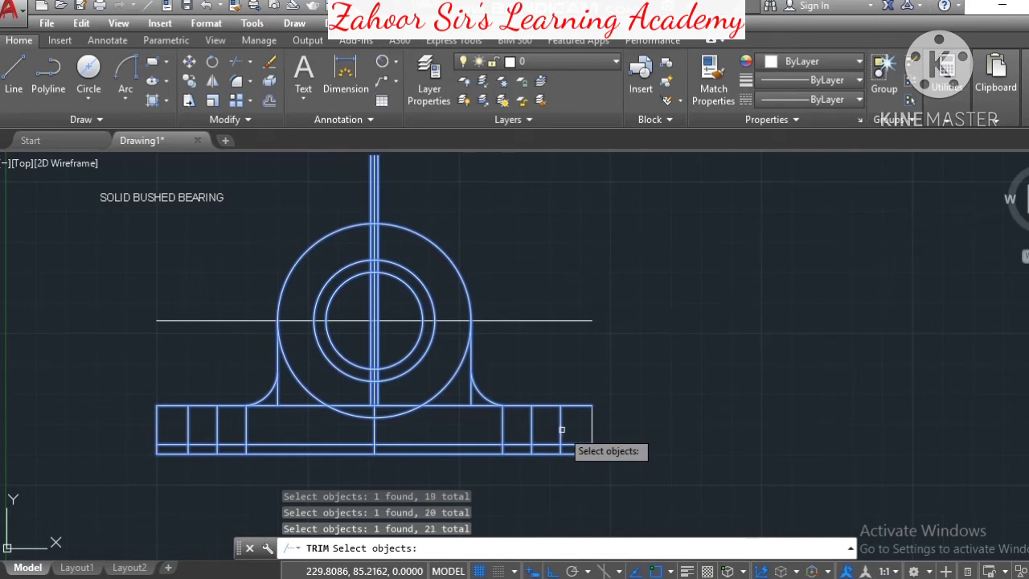
{"action": "left_click", "coordinate": [542, 321]}
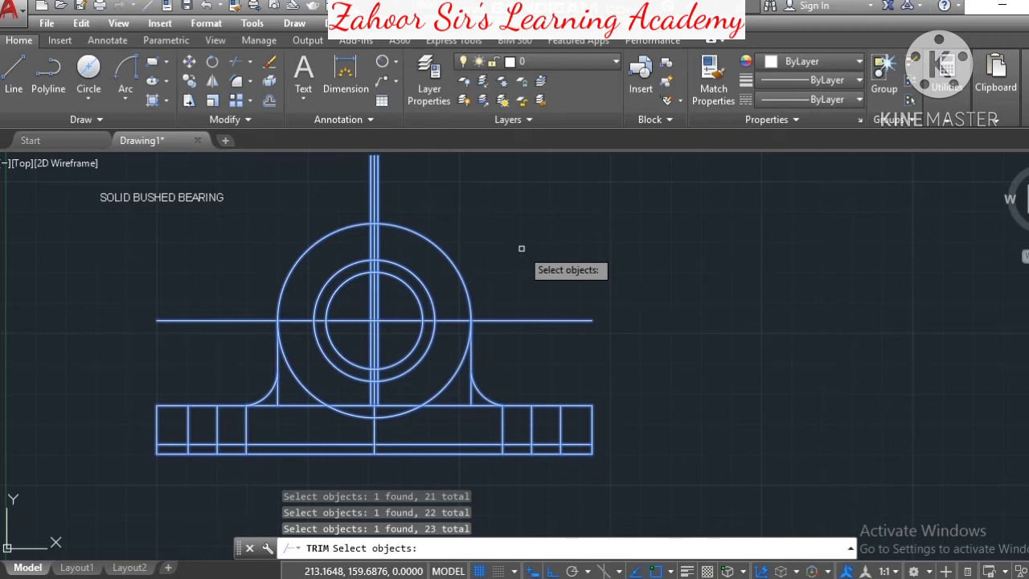
{"action": "key", "text": "Return"}
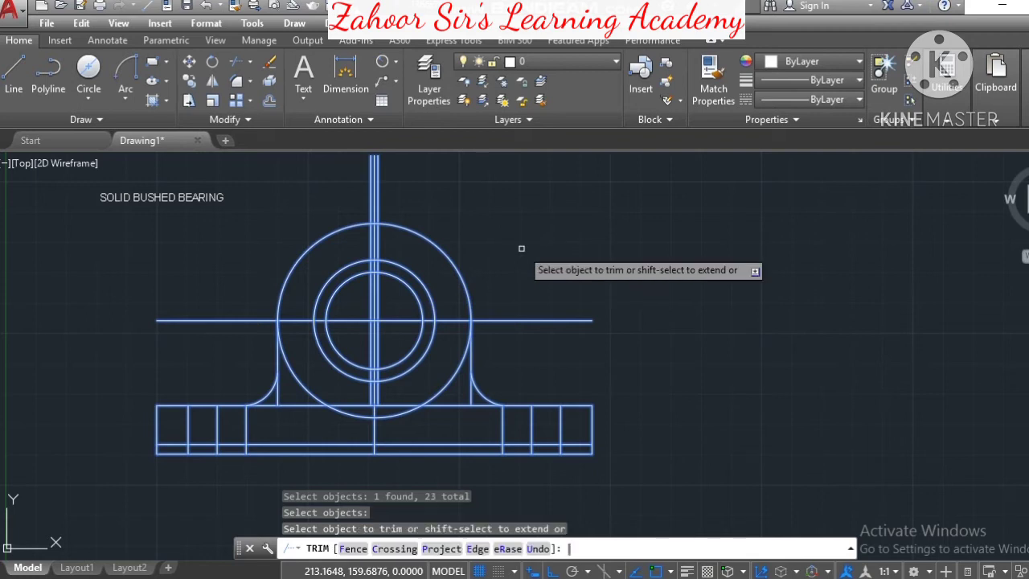
- Trim away the outer circle's lower half, the body sides below the fillet arcs and the base's top edge between the arcs
{"action": "left_click", "coordinate": [447, 379]}
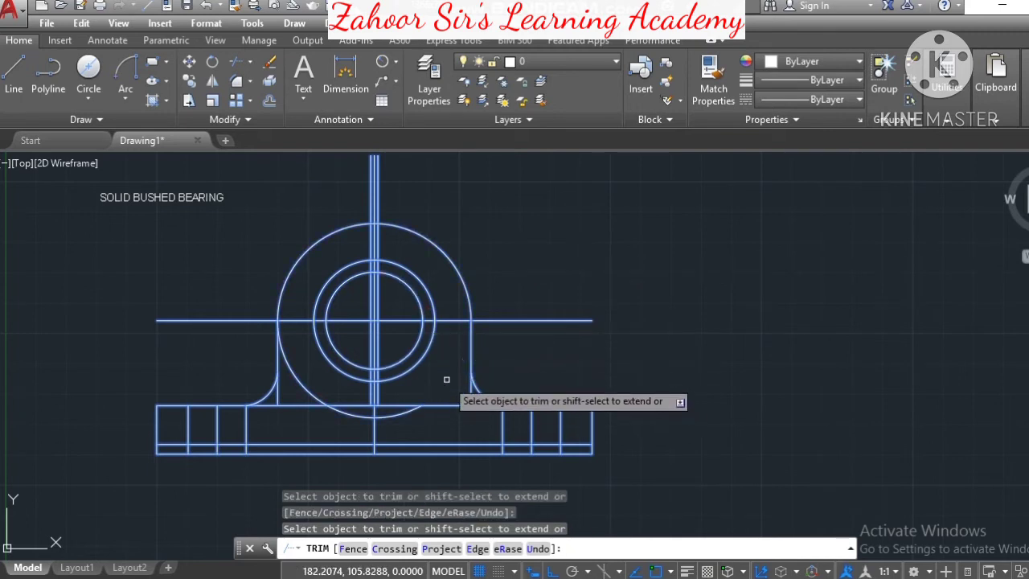
{"action": "left_click", "coordinate": [470, 403]}
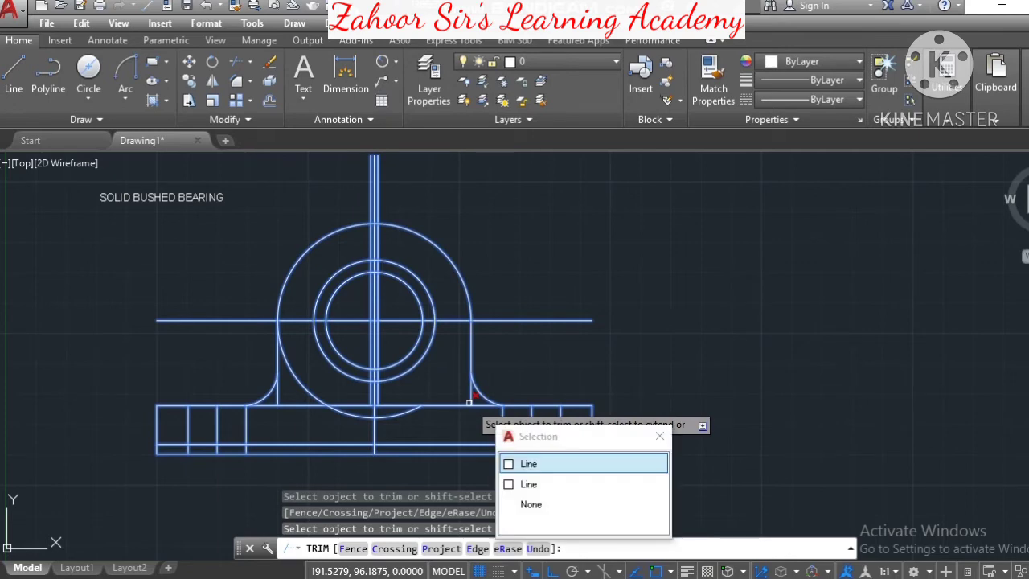
{"action": "key", "text": "Escape"}
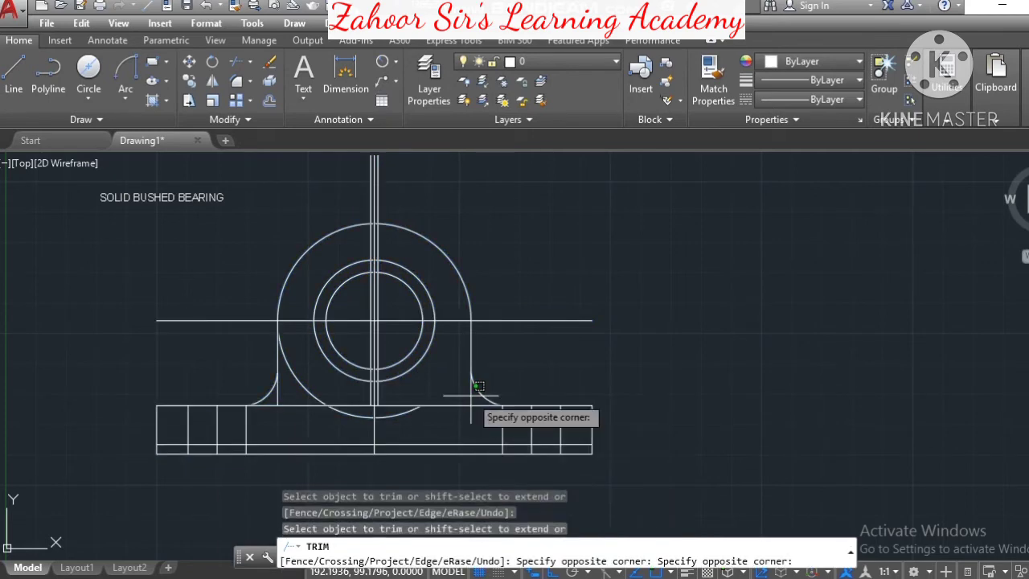
{"action": "left_click", "coordinate": [481, 422]}
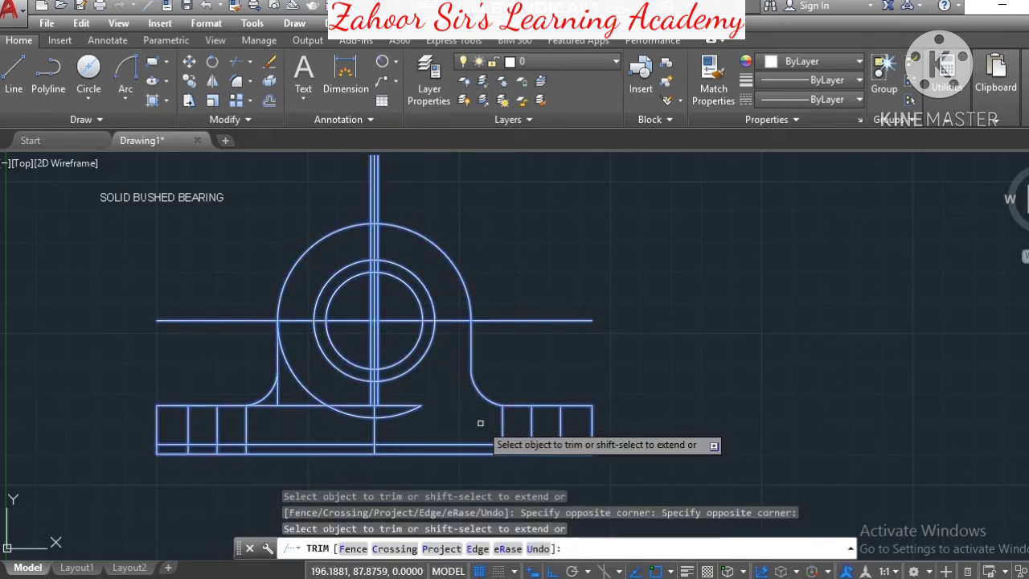
{"action": "left_click", "coordinate": [407, 405]}
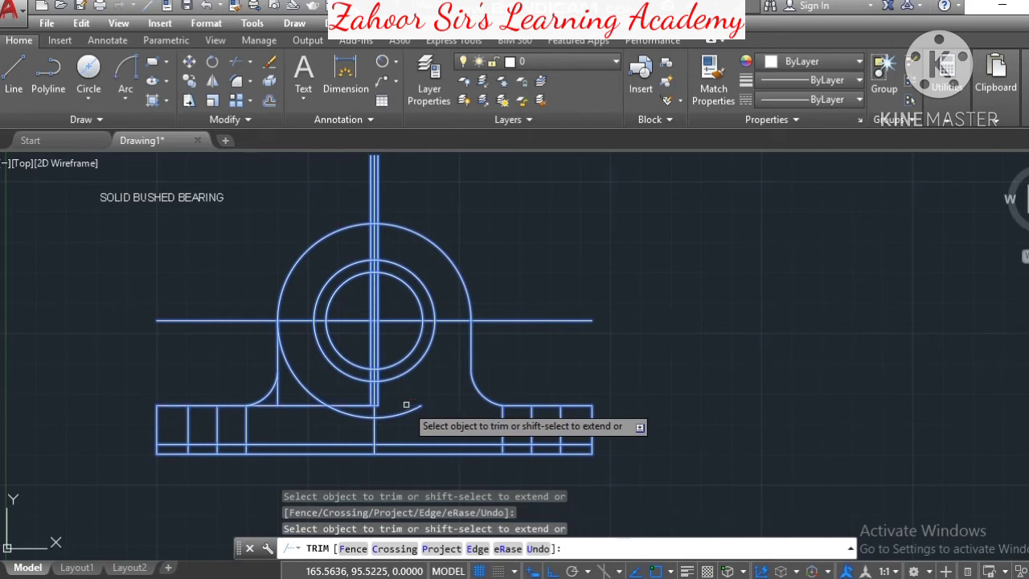
{"action": "left_click", "coordinate": [355, 415]}
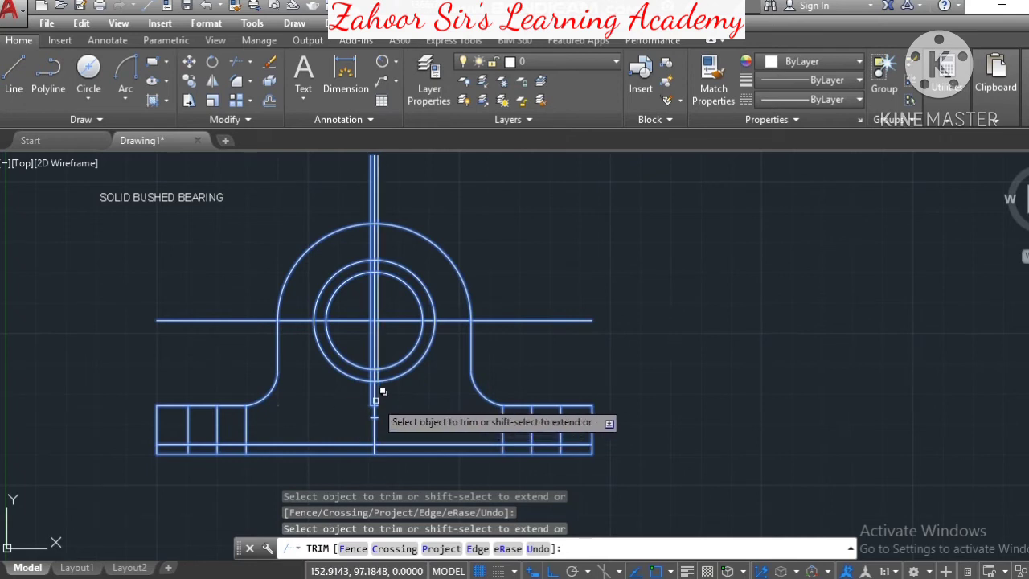
- Trim away the oil hole lines below the bush, inside the bore and above the body, and finish trimming
{"action": "left_click", "coordinate": [375, 400]}
{"action": "left_click", "coordinate": [379, 349]}
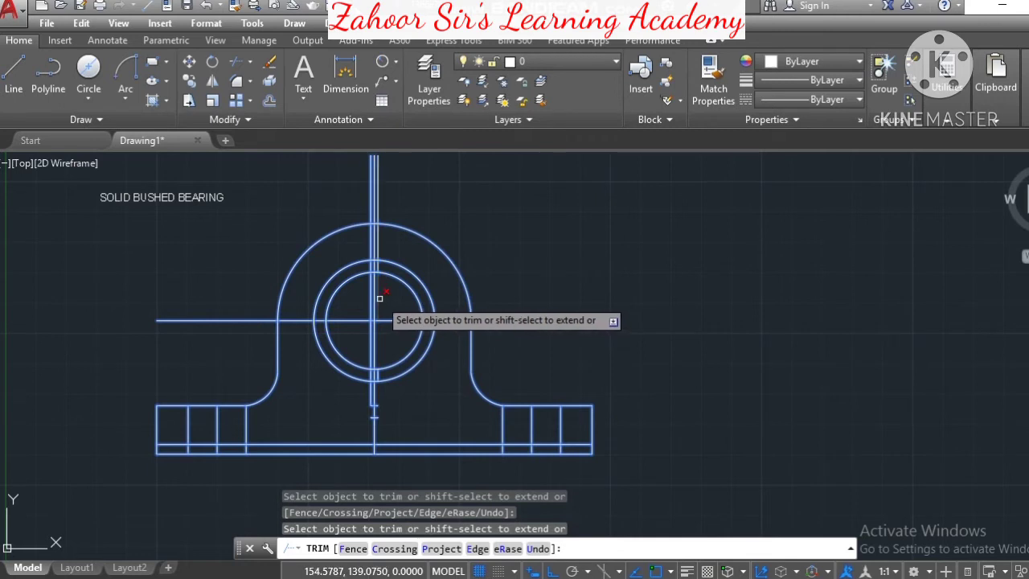
{"action": "left_click", "coordinate": [372, 198]}
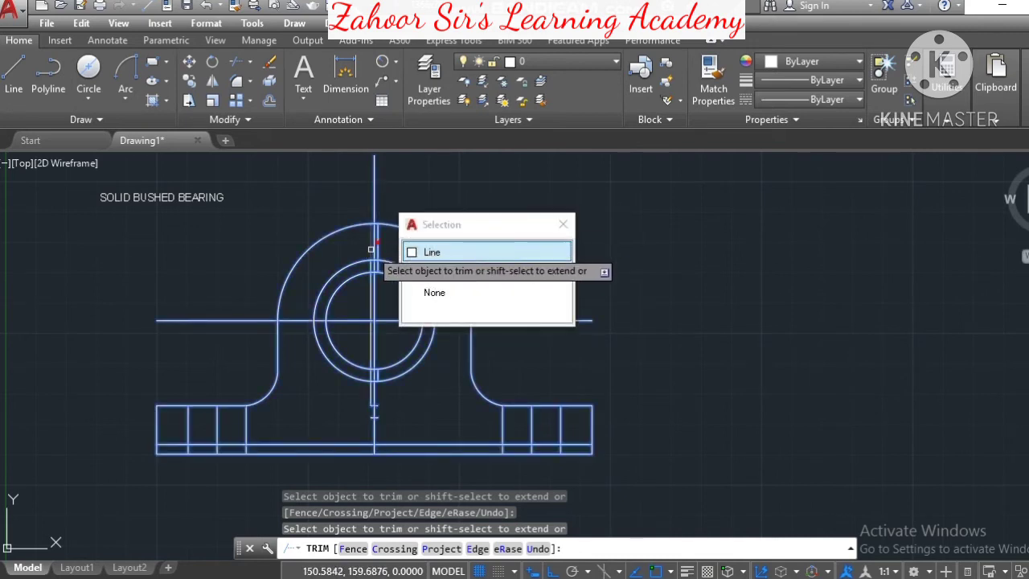
{"action": "left_click", "coordinate": [371, 298]}
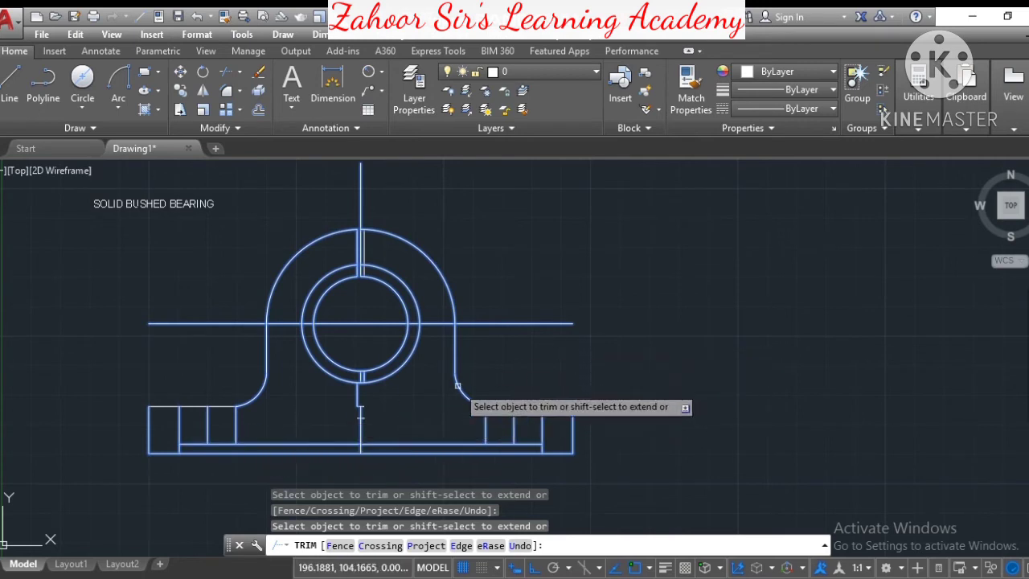
{"action": "left_click", "coordinate": [358, 397]}
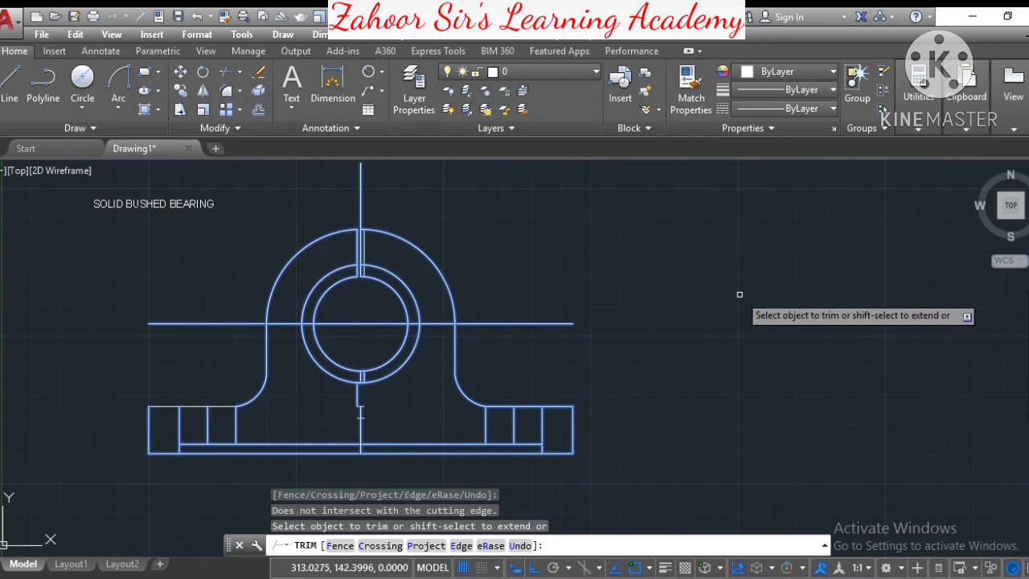
{"action": "key", "text": "Return"}
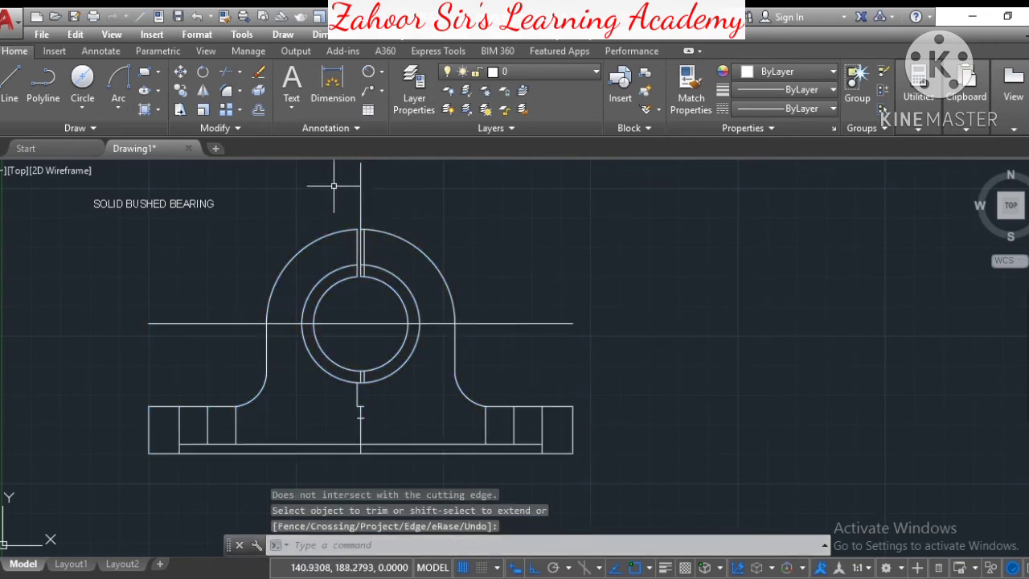
- Erase the vertical and horizontal centre lines and the leftover line stubs at and below the bottom of the bush
{"action": "left_click", "coordinate": [259, 77]}
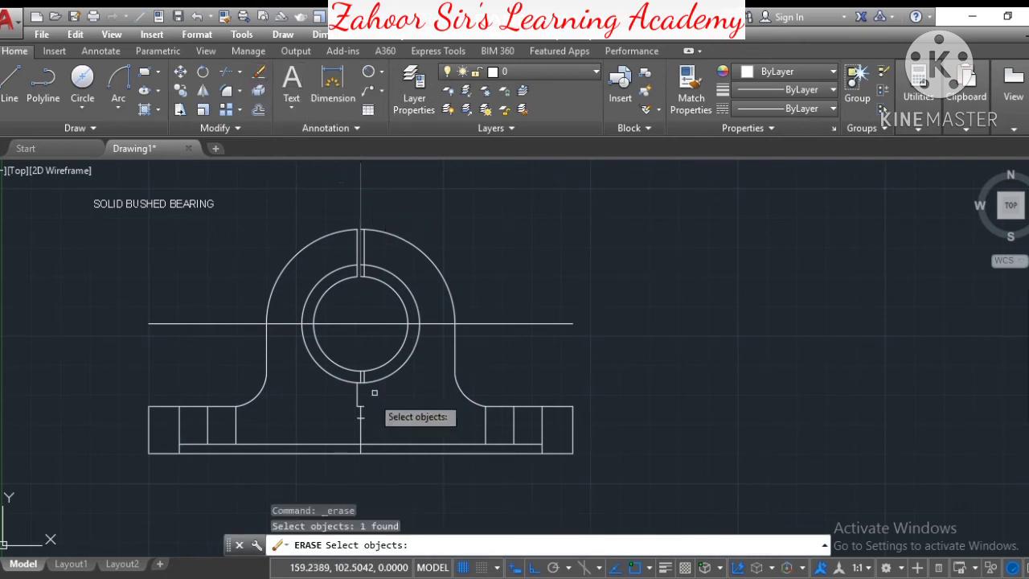
{"action": "left_click", "coordinate": [362, 376]}
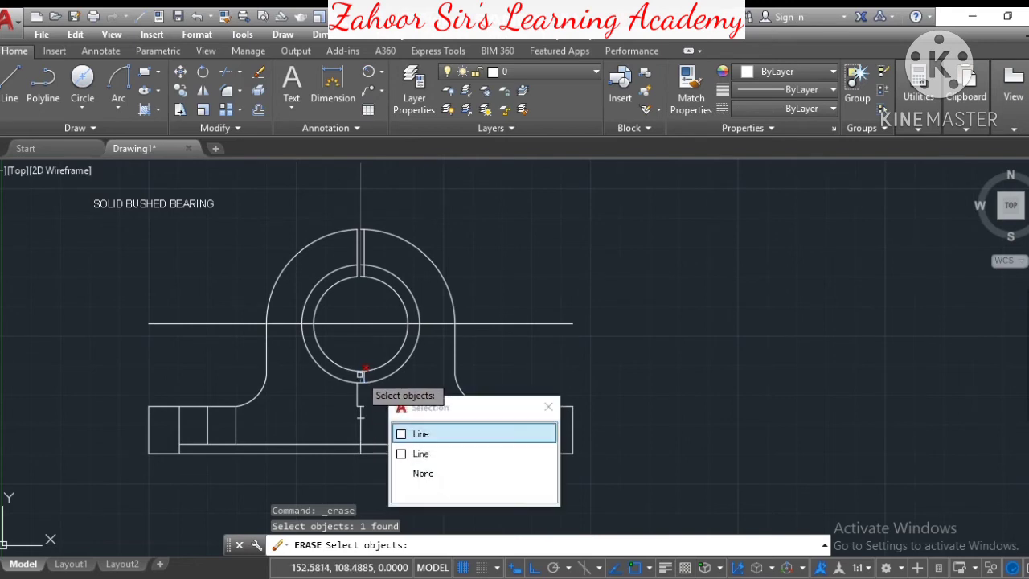
{"action": "left_click", "coordinate": [365, 378]}
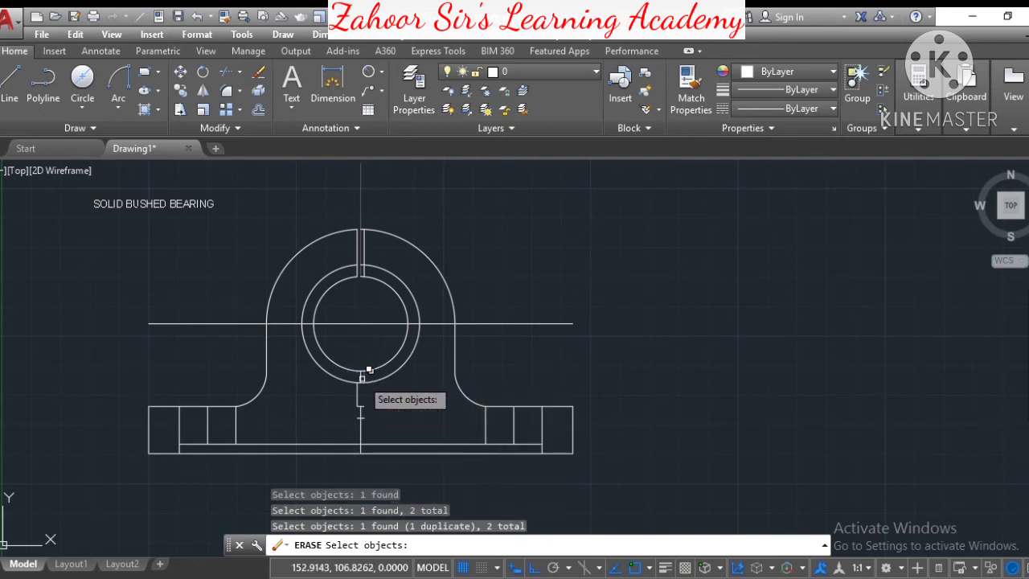
{"action": "left_click", "coordinate": [359, 378]}
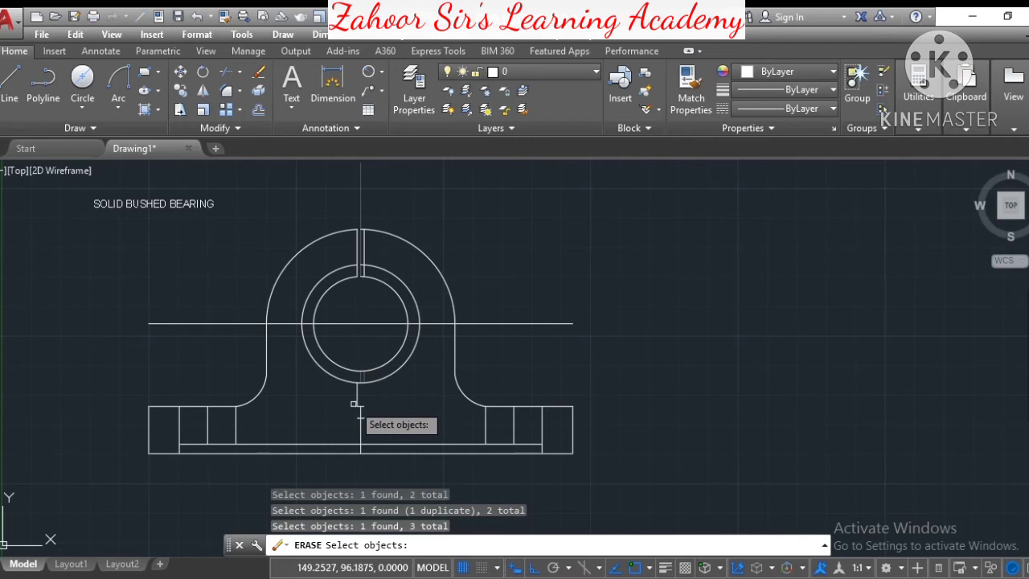
{"action": "left_click", "coordinate": [360, 402]}
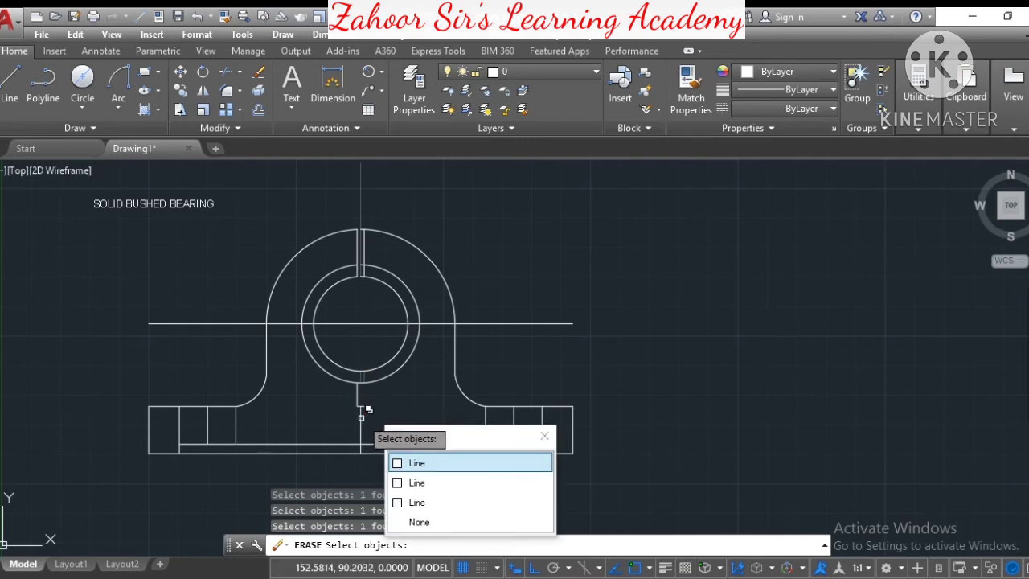
{"action": "left_click", "coordinate": [359, 418]}
{"action": "left_click", "coordinate": [361, 410]}
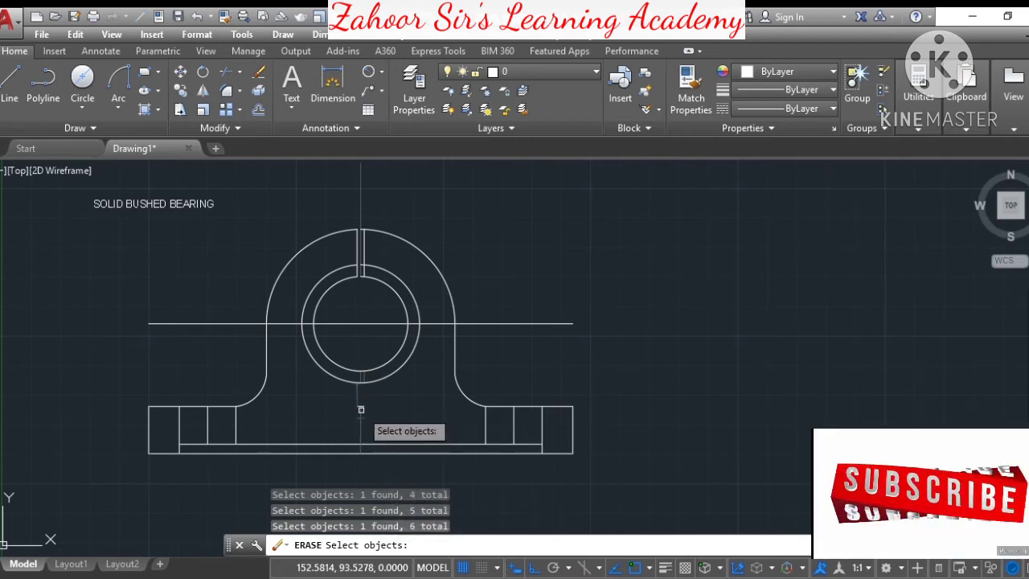
{"action": "left_click", "coordinate": [360, 404]}
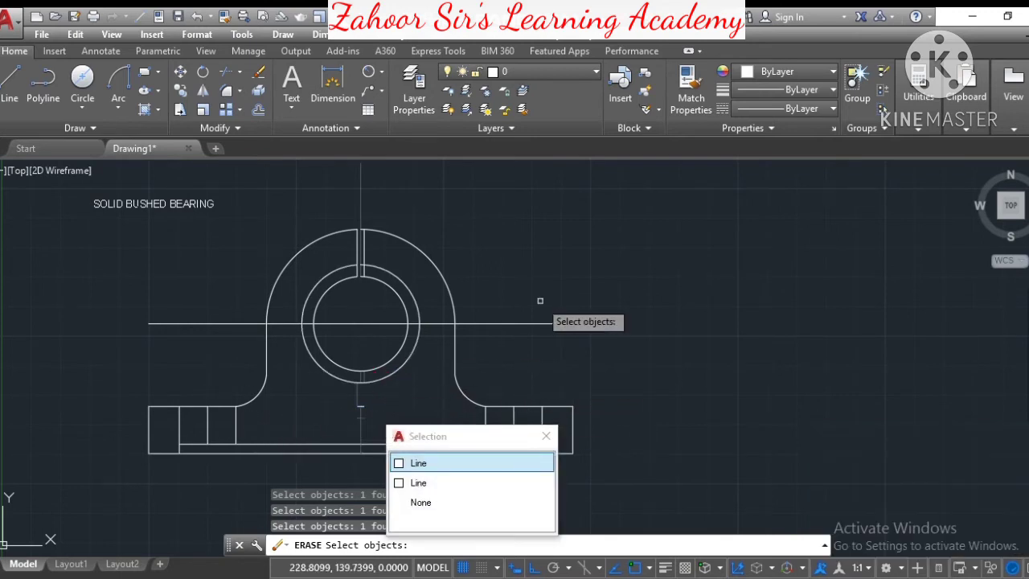
{"action": "left_click", "coordinate": [528, 324]}
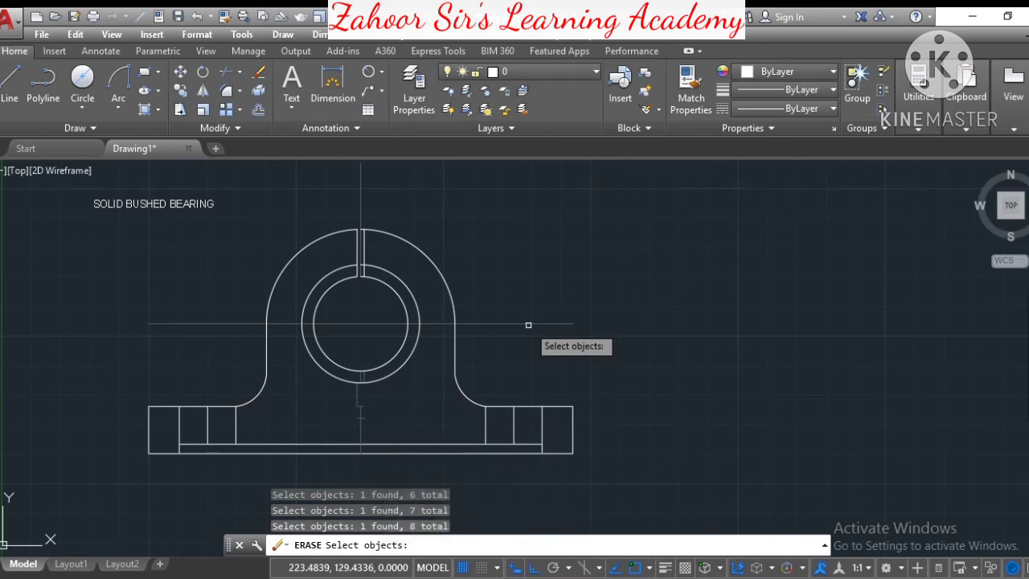
{"action": "key", "text": "Return"}
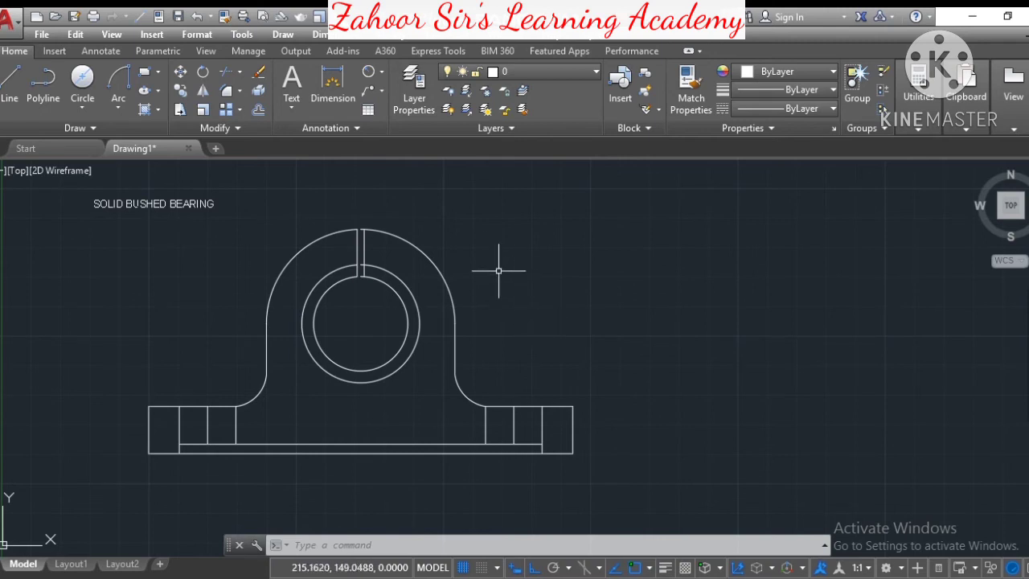
- Add radius dimensions to the inner bore circle and the bush's outer circle, placing both texts outside the body at its right
{"action": "left_click", "coordinate": [383, 73]}
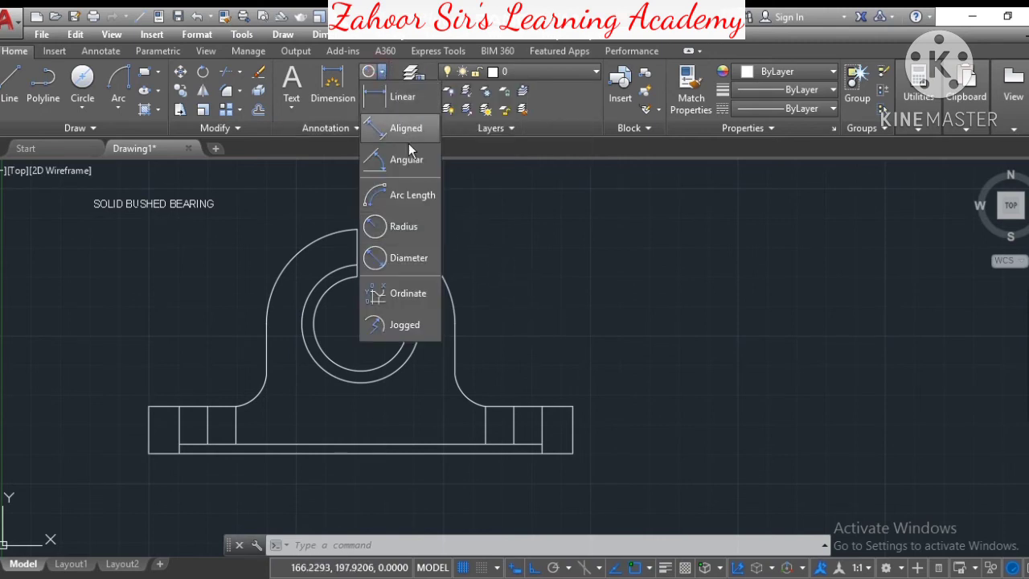
{"action": "left_click", "coordinate": [404, 229]}
{"action": "left_click", "coordinate": [406, 307]}
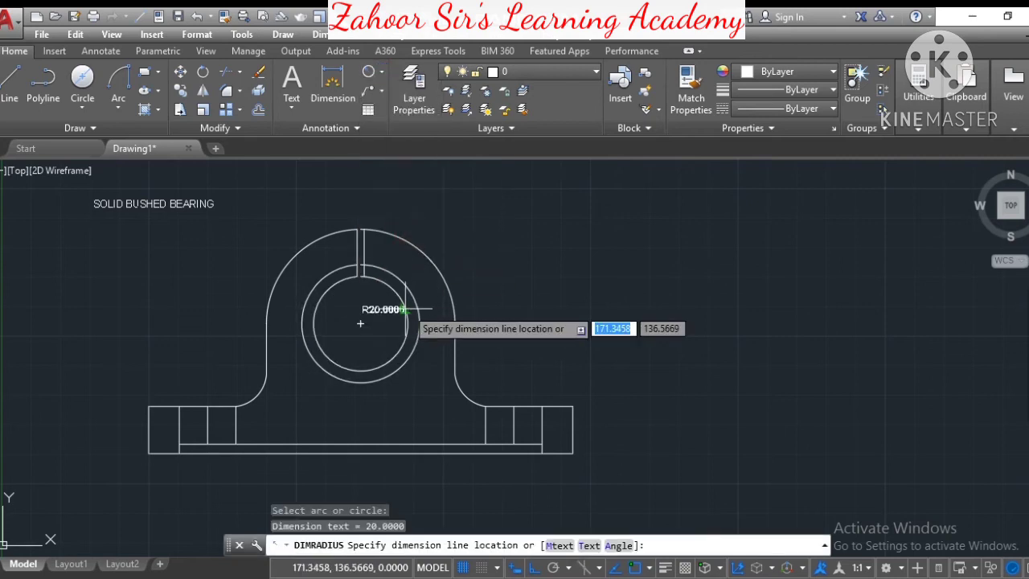
{"action": "left_click", "coordinate": [567, 294]}
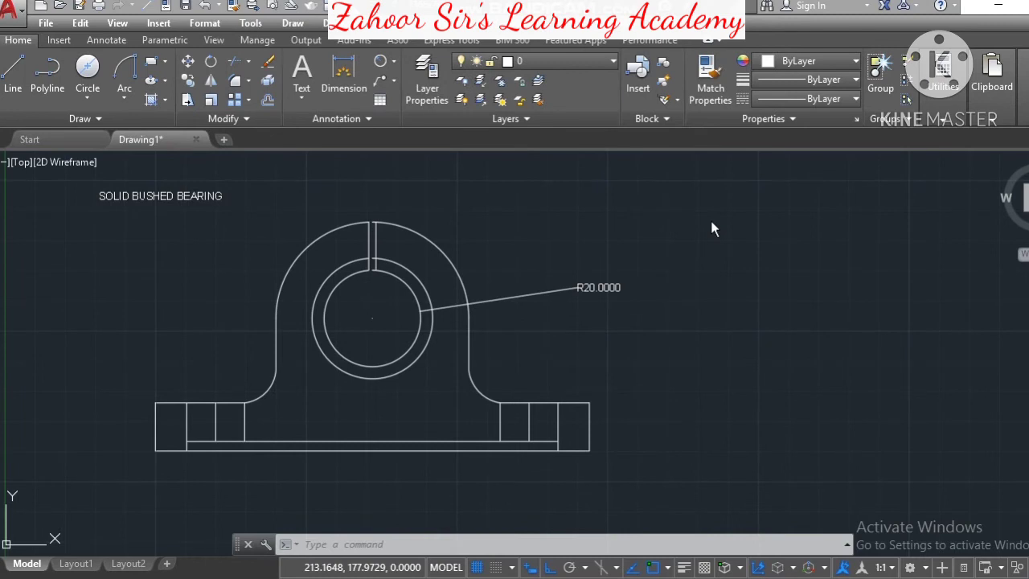
{"action": "left_click", "coordinate": [379, 63]}
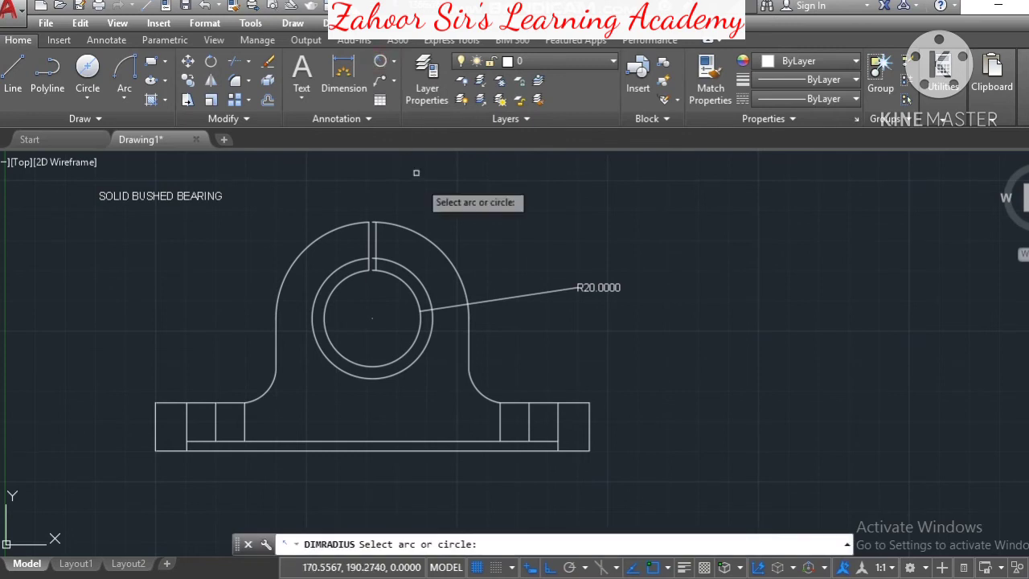
{"action": "left_click", "coordinate": [421, 277]}
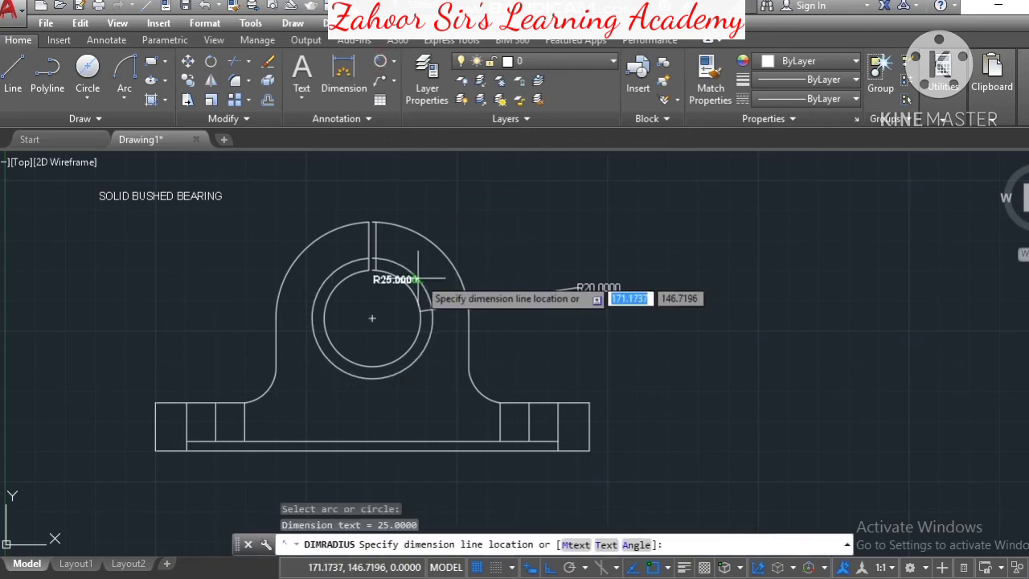
{"action": "left_click", "coordinate": [535, 253]}
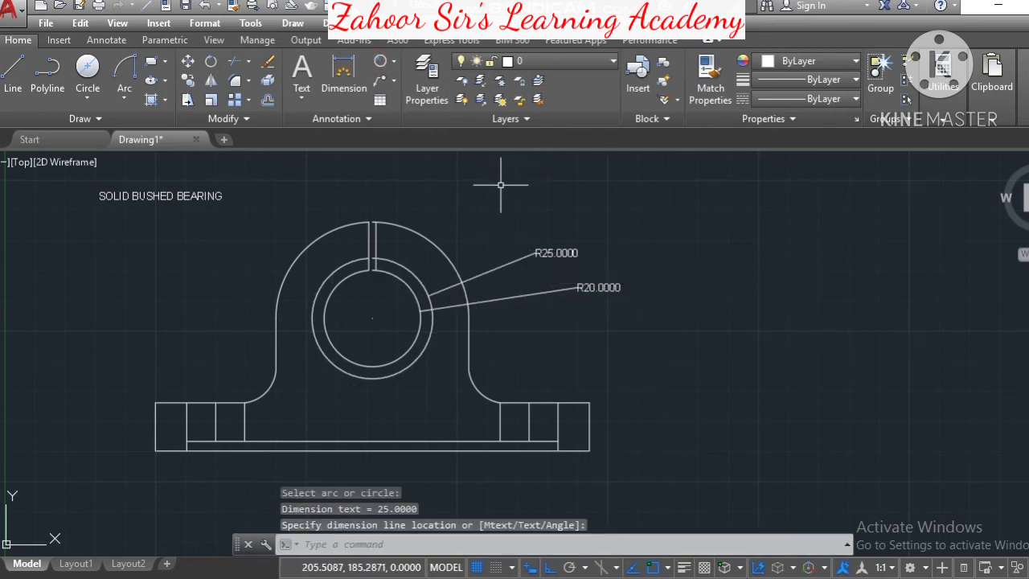
- Add a radius dimension to the body's outer arc, with its text above the bush circle's dimension
{"action": "left_click", "coordinate": [383, 63]}
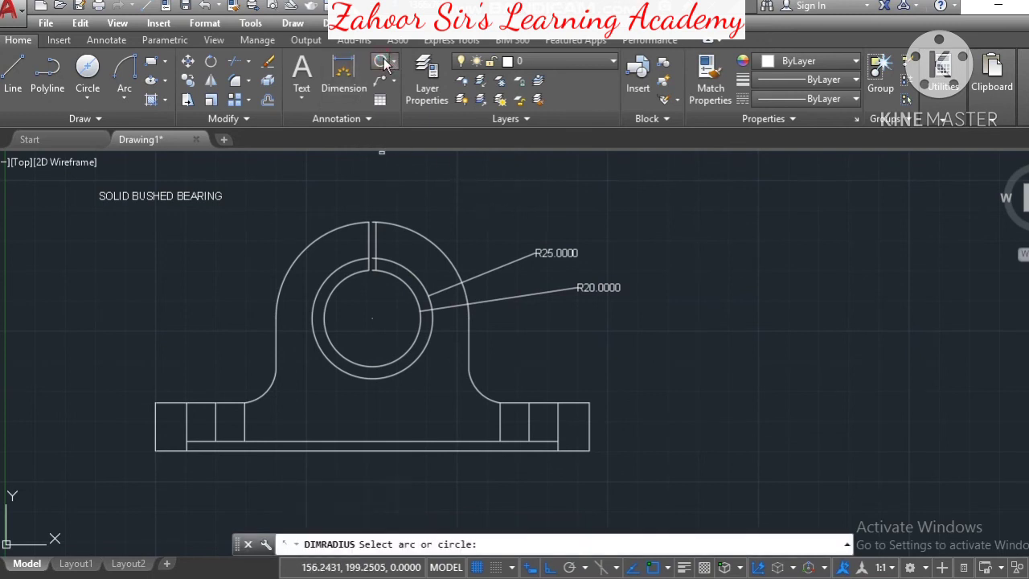
{"action": "left_click", "coordinate": [420, 238]}
{"action": "left_click", "coordinate": [482, 206]}
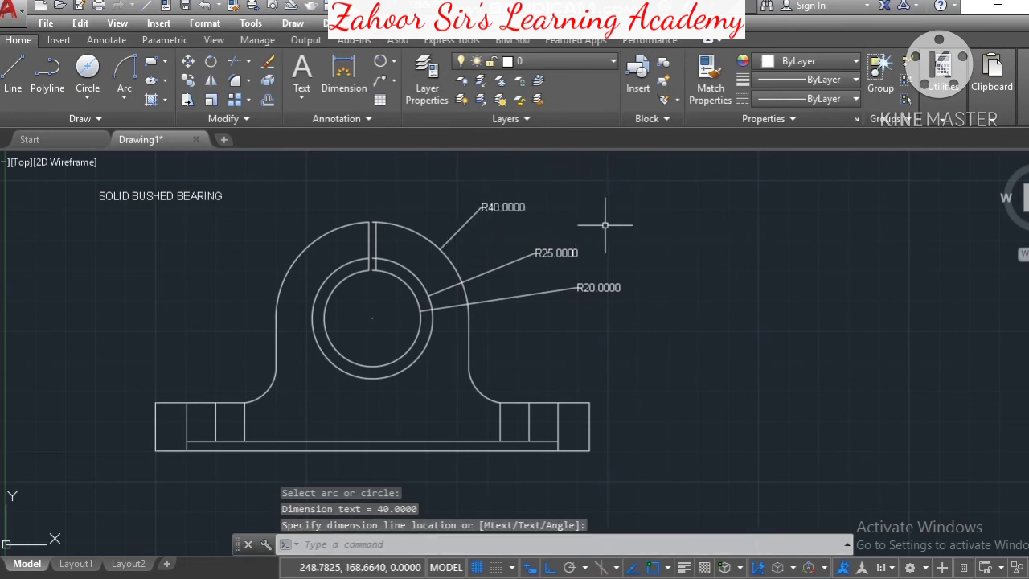
- Dimension the base's overall width between its lower corners, placing the dimension line just below the base
{"action": "left_click", "coordinate": [344, 74]}
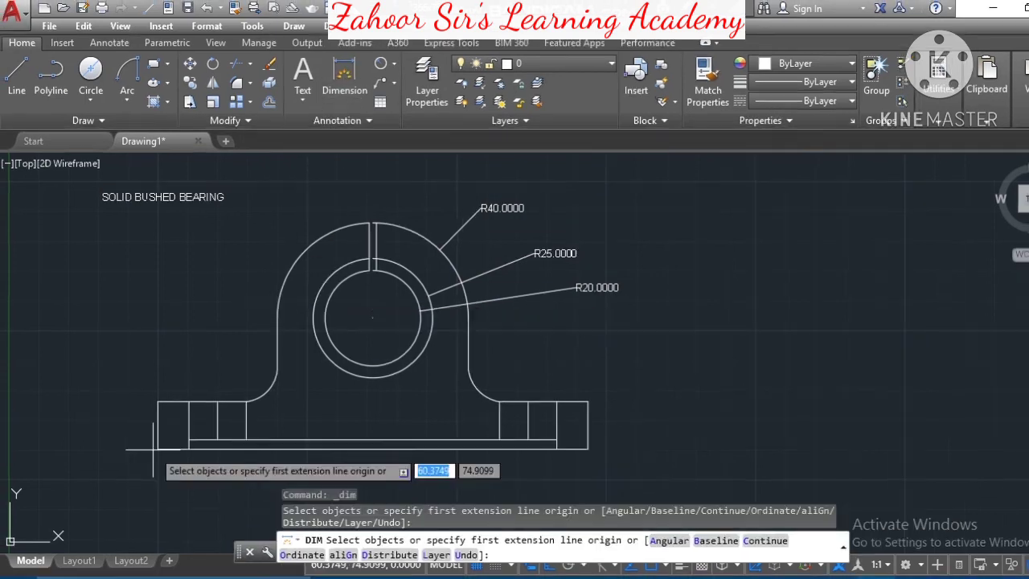
{"action": "left_click", "coordinate": [157, 449]}
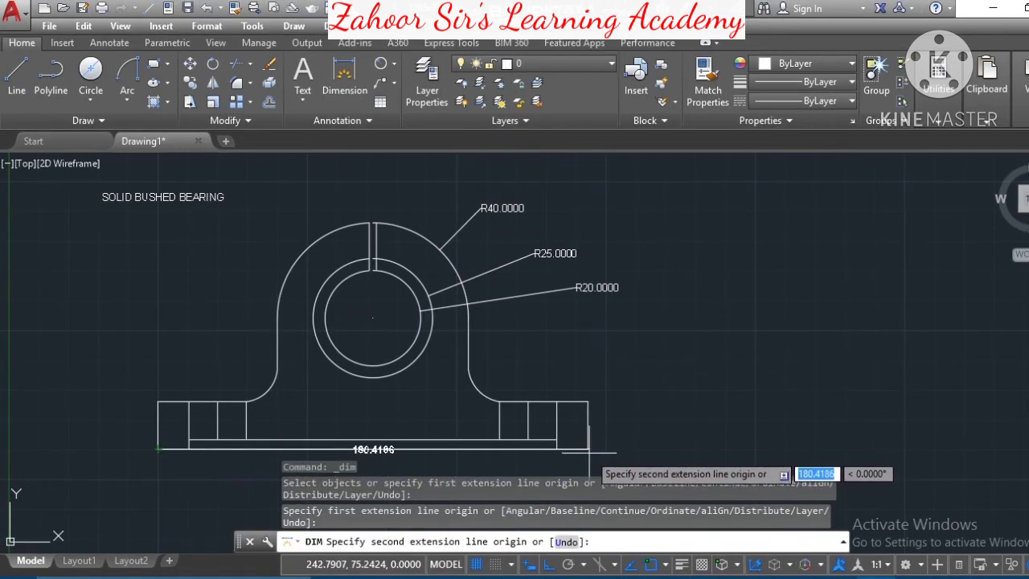
{"action": "left_click", "coordinate": [588, 448]}
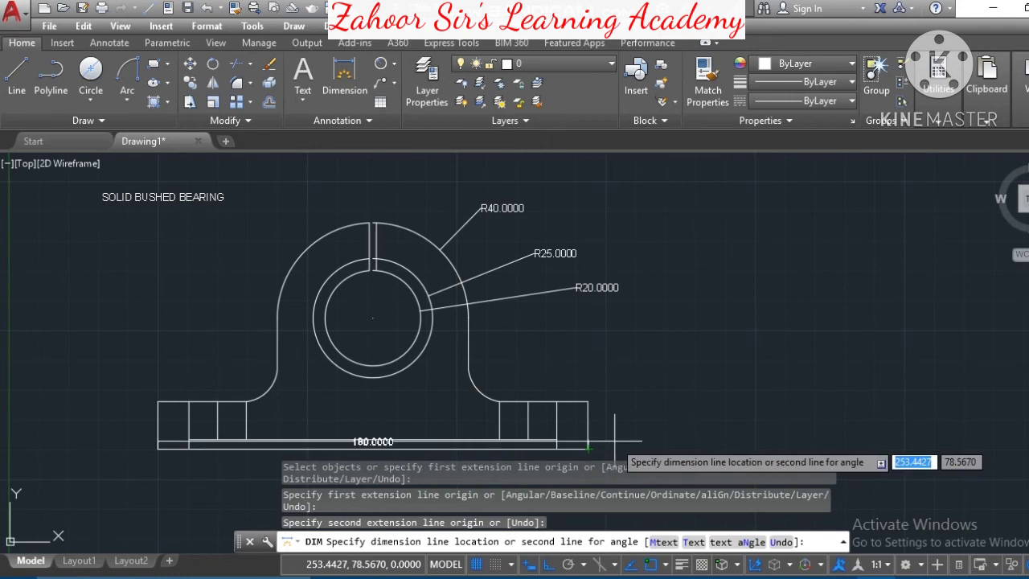
{"action": "left_click", "coordinate": [613, 457]}
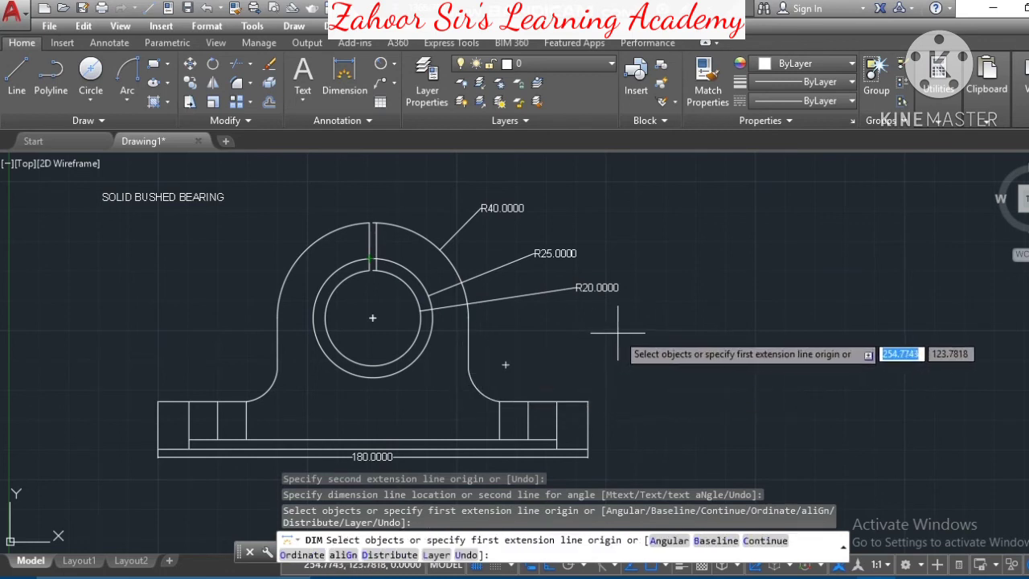
{"action": "key", "text": "Escape"}
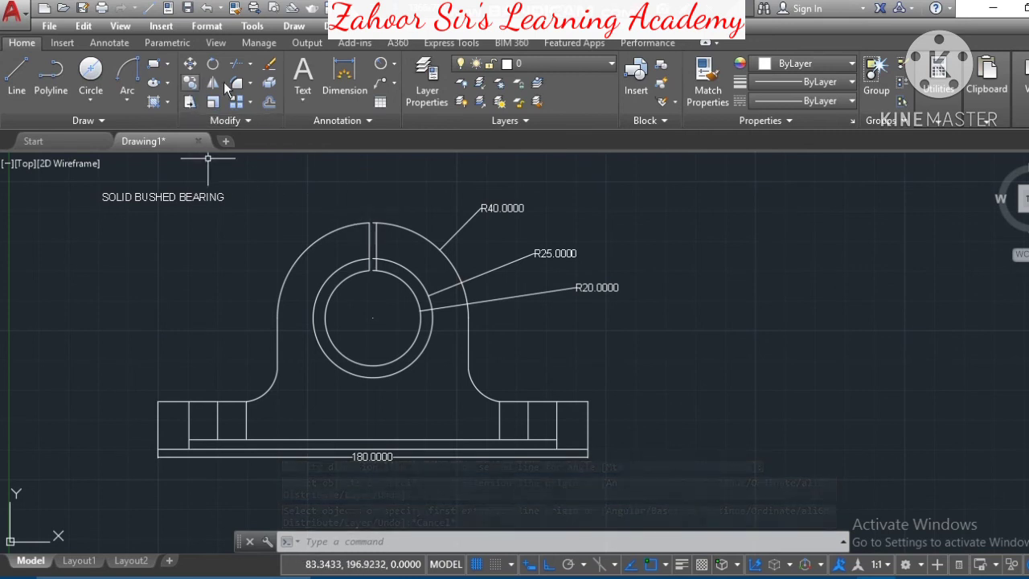
- Hatch the bush ring, the bearing body and both outer end blocks of the base with the ANSI32 pattern
{"action": "left_click", "coordinate": [168, 102]}
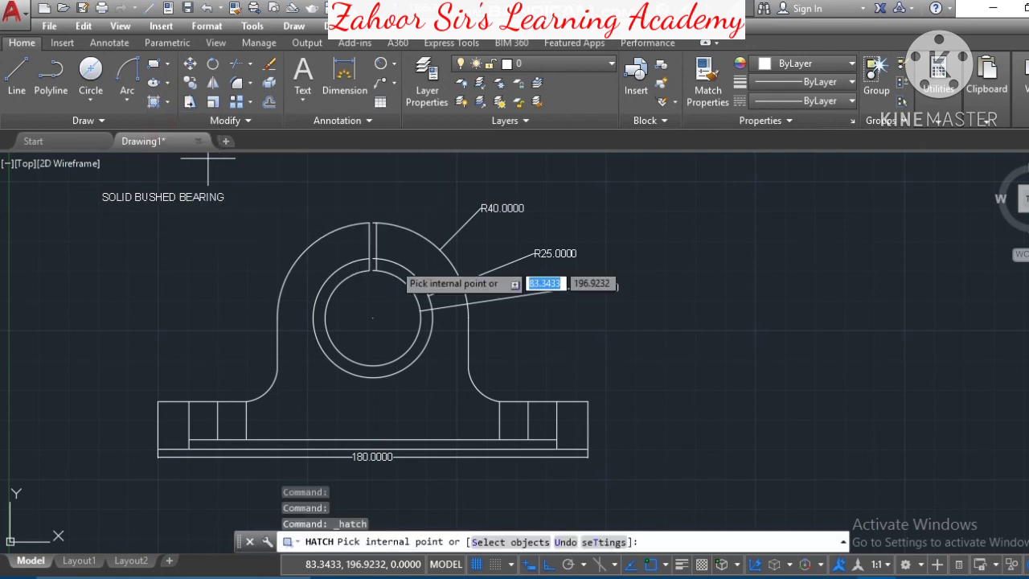
{"action": "left_click", "coordinate": [394, 267]}
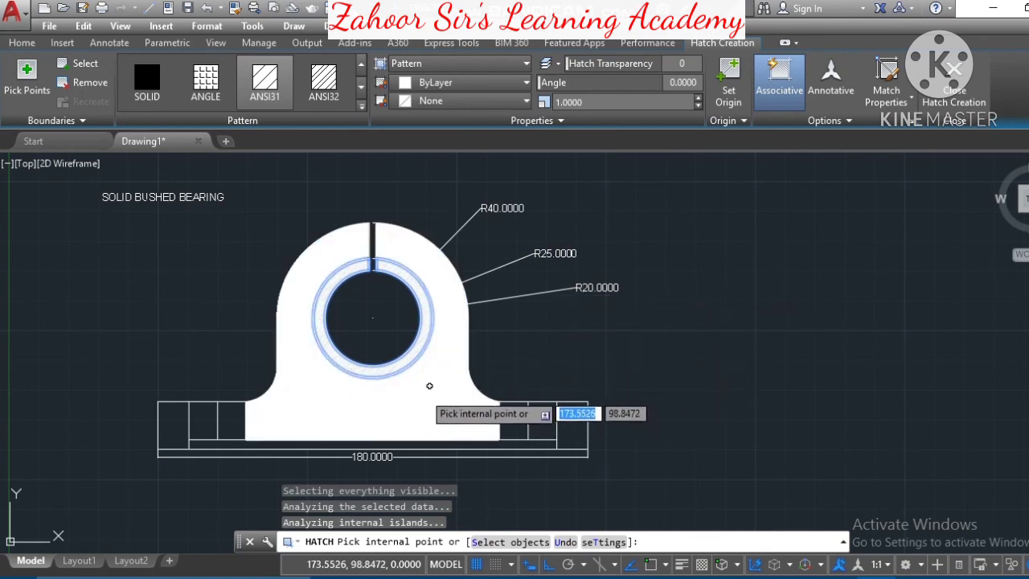
{"action": "left_click", "coordinate": [326, 79]}
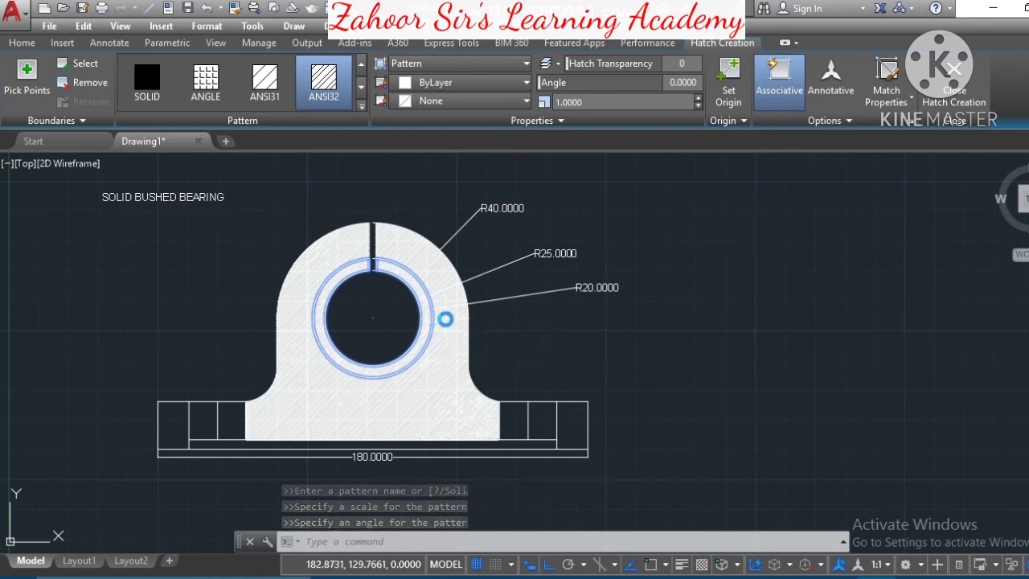
{"action": "left_click", "coordinate": [450, 316]}
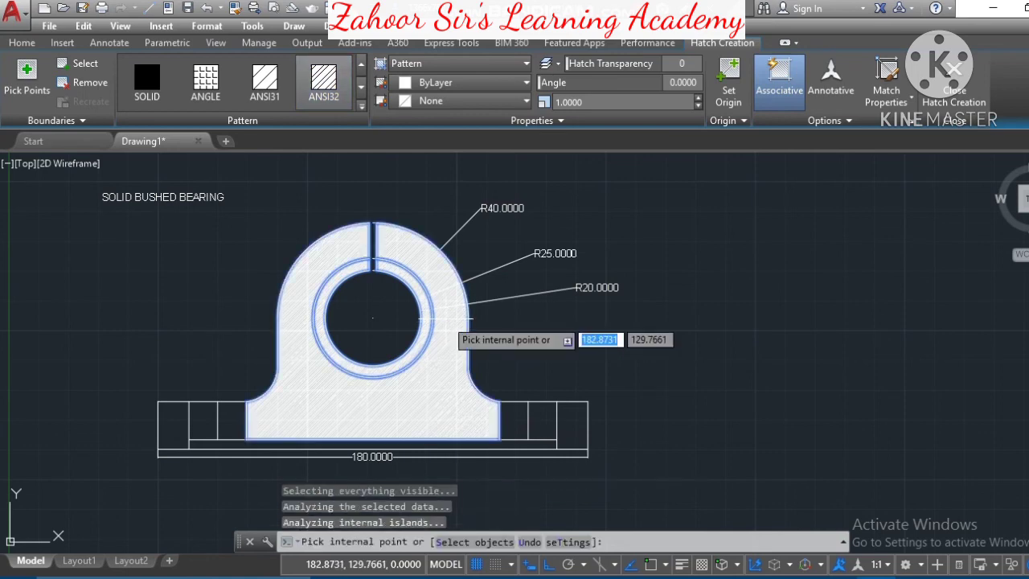
{"action": "left_click", "coordinate": [572, 420]}
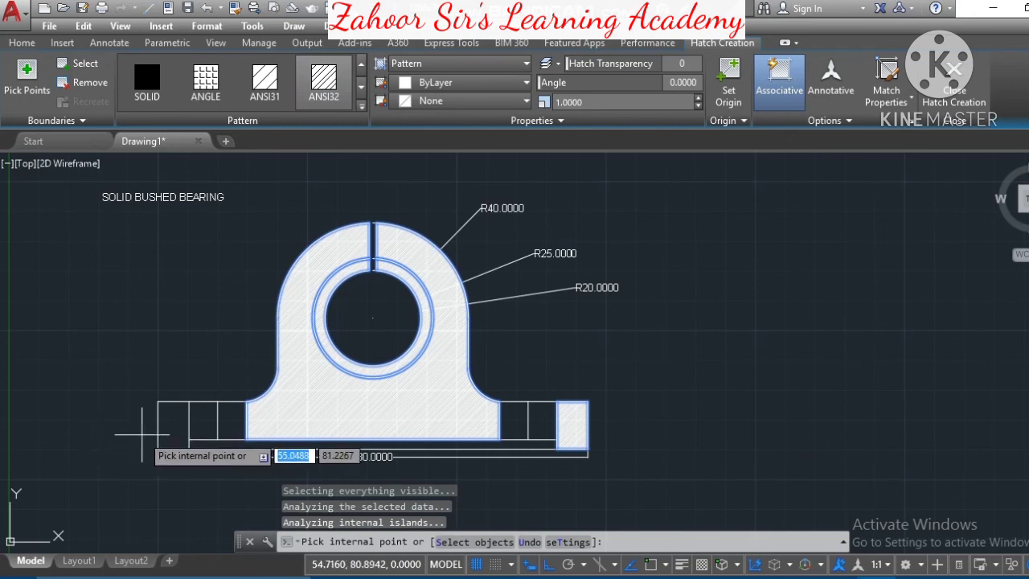
{"action": "left_click", "coordinate": [176, 419]}
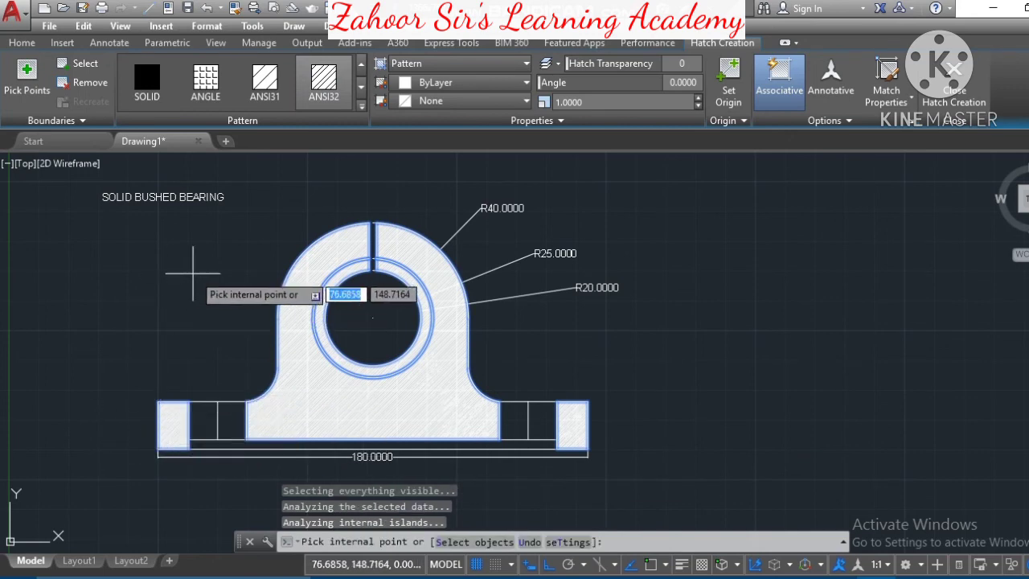